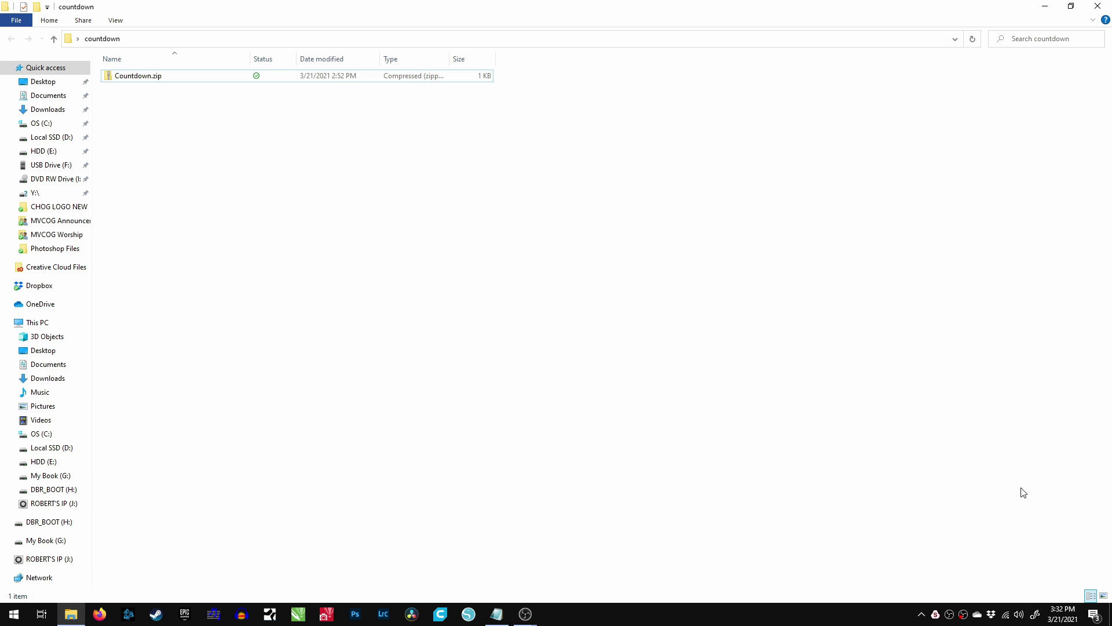
# Extract Countdown.zip into a new Countdown folder and select Countdown.html inside it.
pyautogui.click(161, 81)
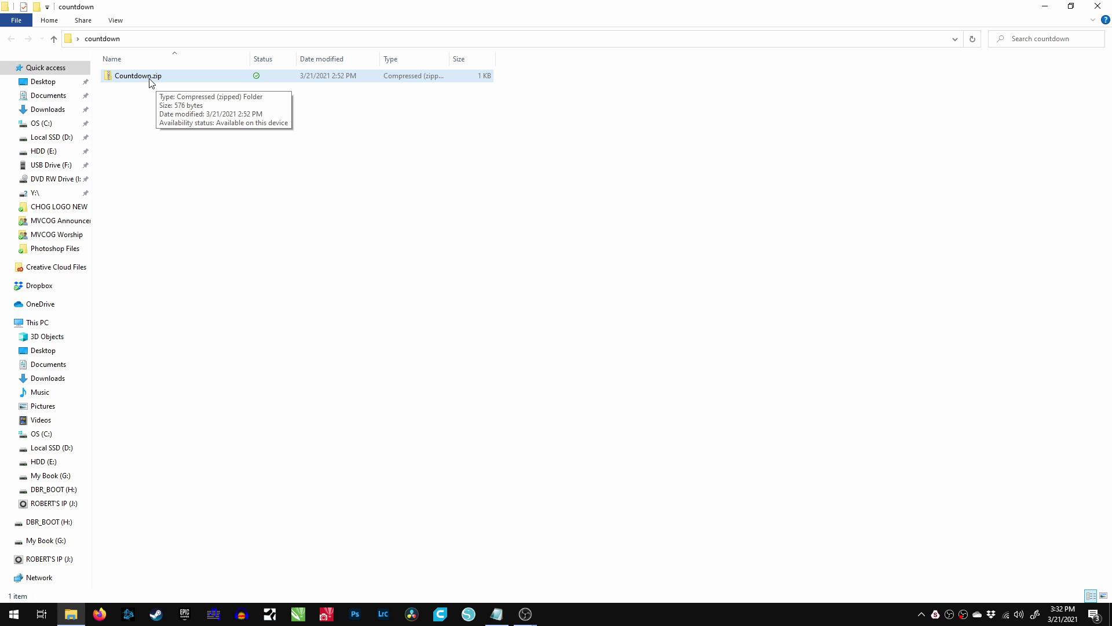
pyautogui.rightClick(142, 79)
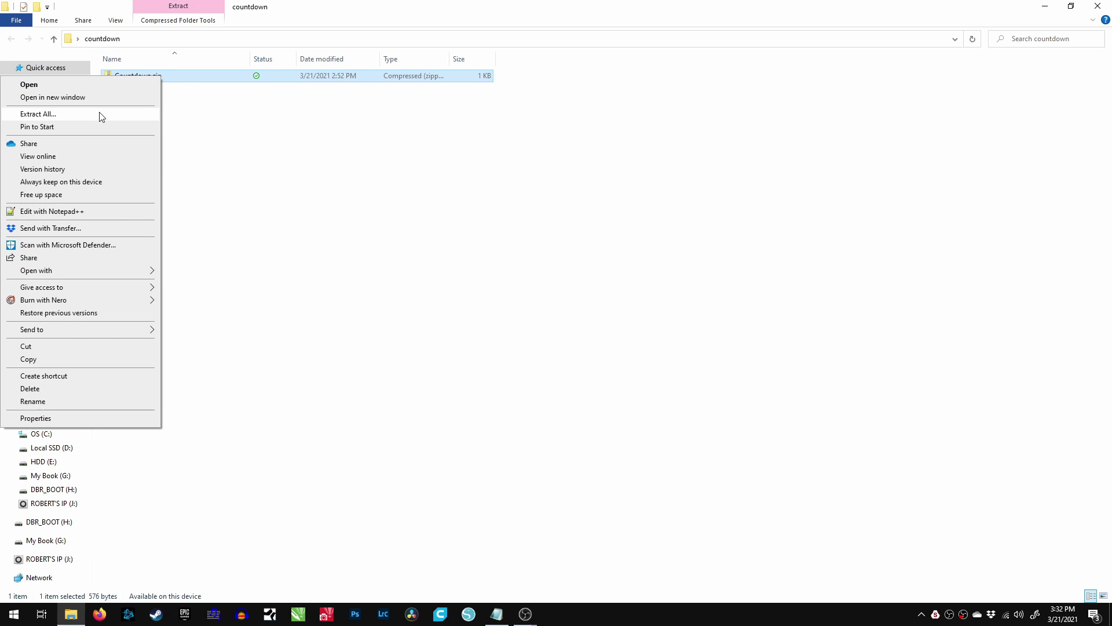
pyautogui.click(101, 115)
pyautogui.click(665, 421)
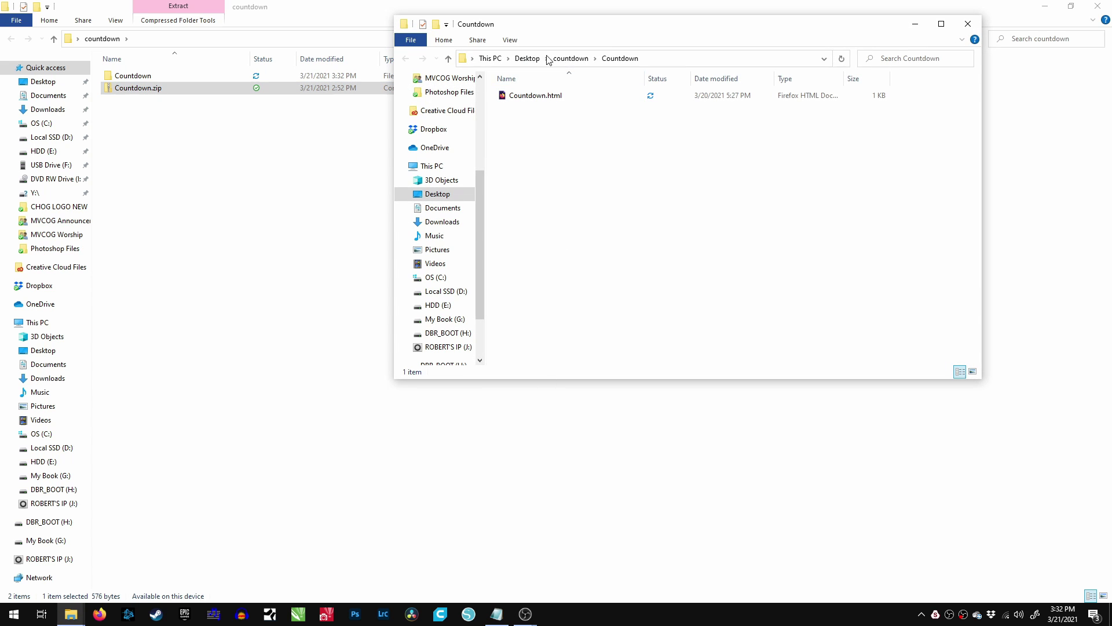
pyautogui.moveTo(545, 26); pyautogui.dragTo(540, 92)
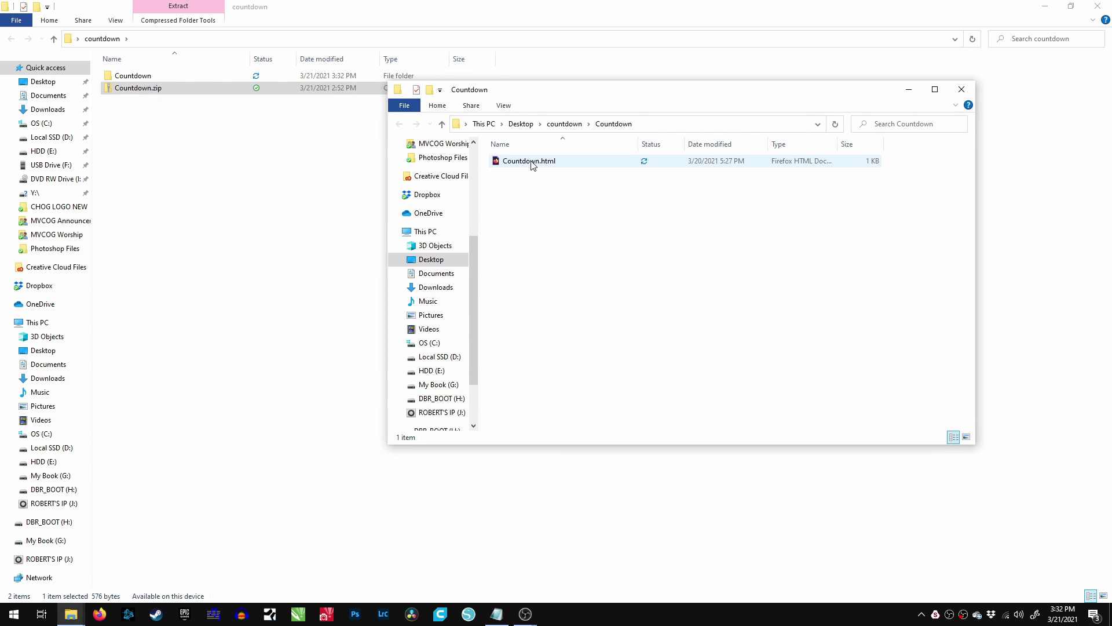
pyautogui.click(531, 168)
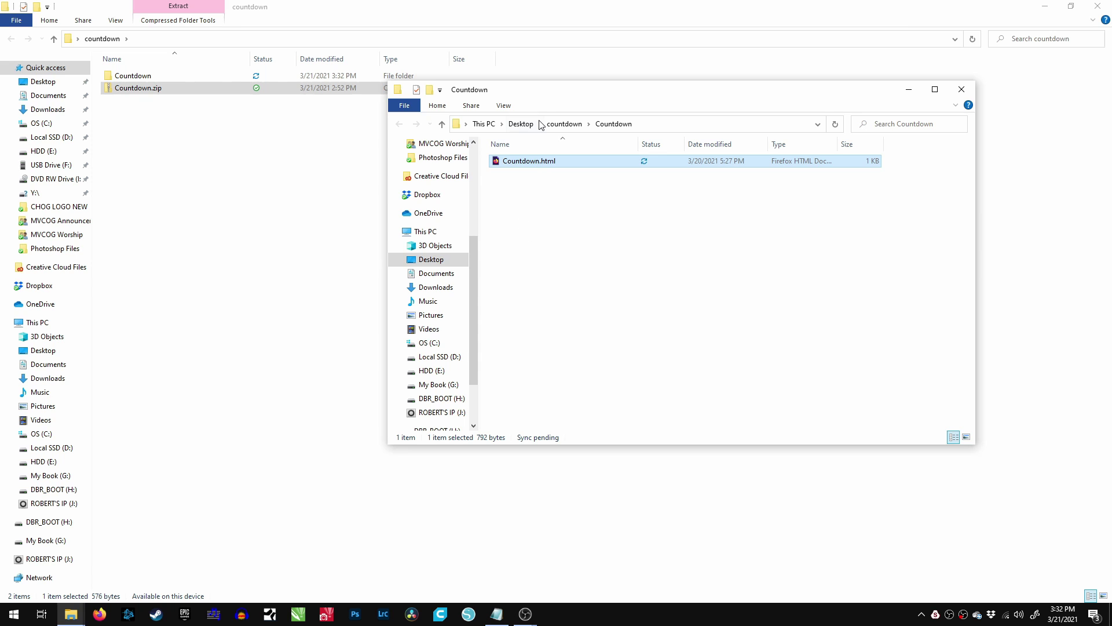
# Open Countdown.html in Notepad through Open with > Choose another app.
pyautogui.rightClick(533, 162)
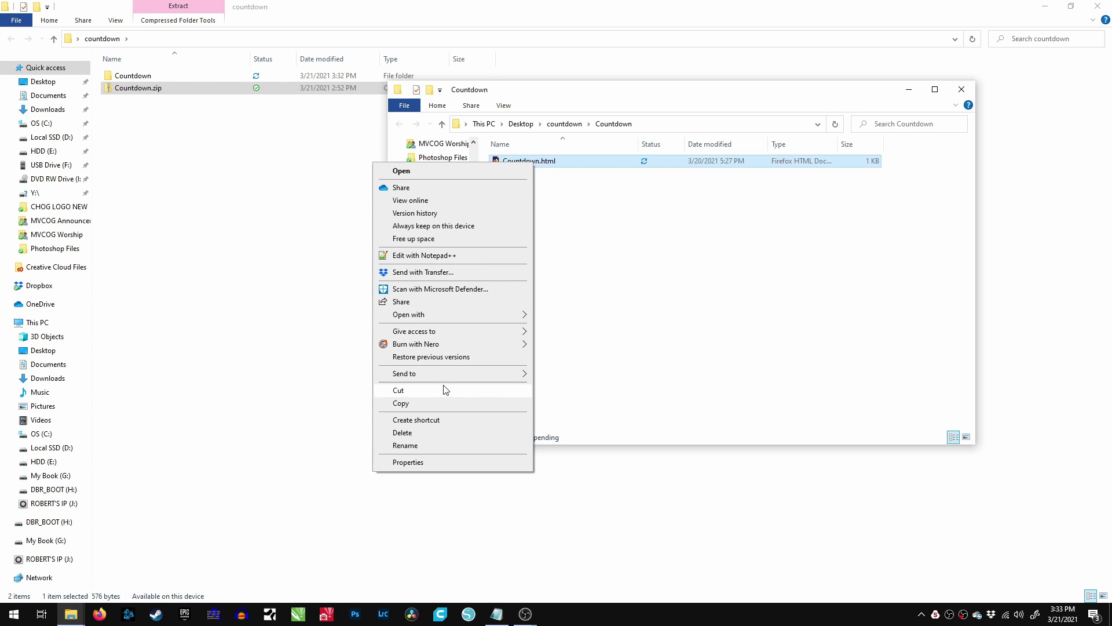
pyautogui.moveTo(439, 319)
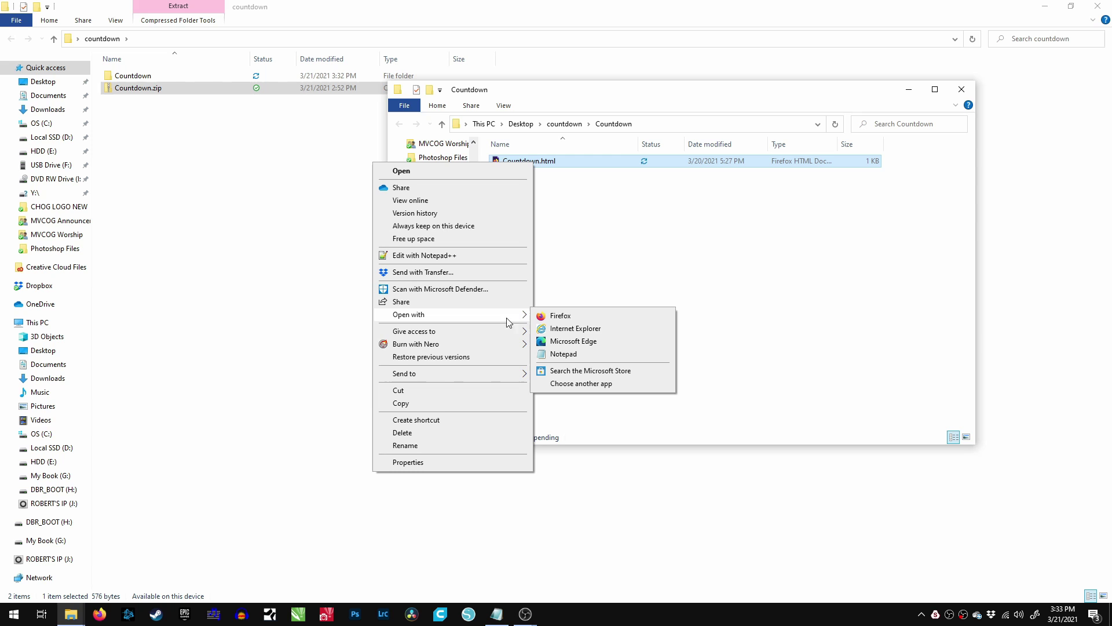
pyautogui.click(575, 383)
pyautogui.scroll(-1, 523, 246)
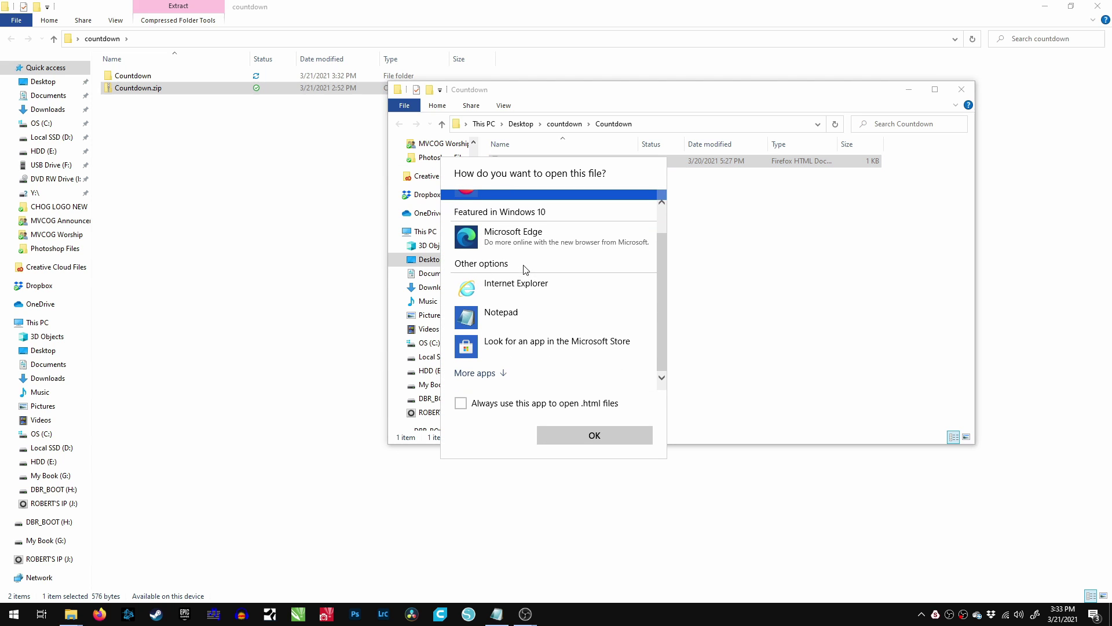
pyautogui.click(502, 324)
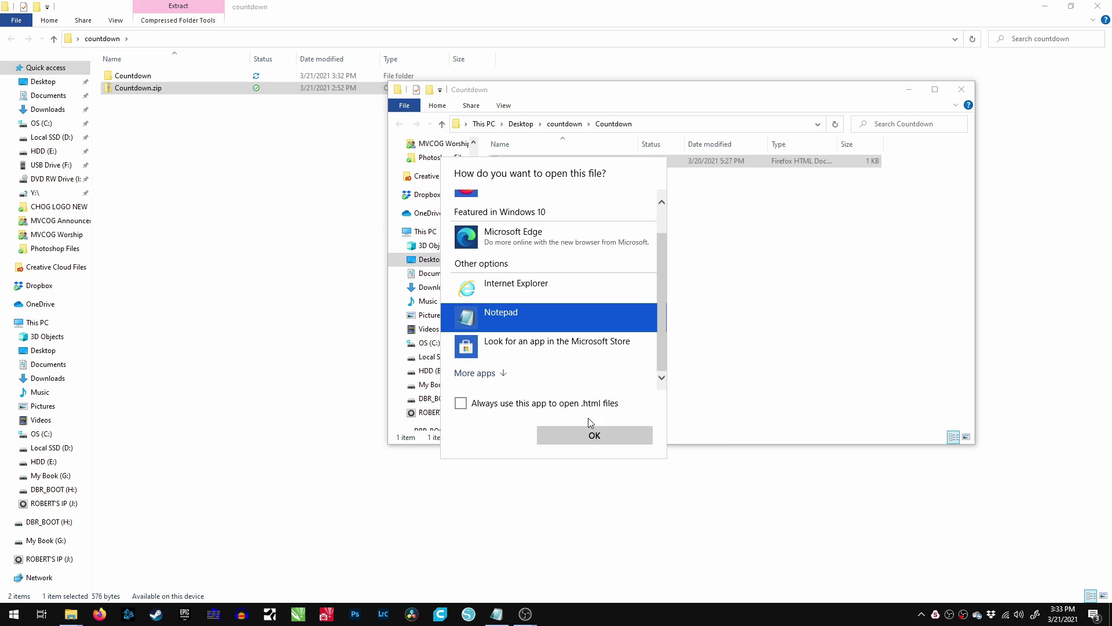
pyautogui.click(595, 439)
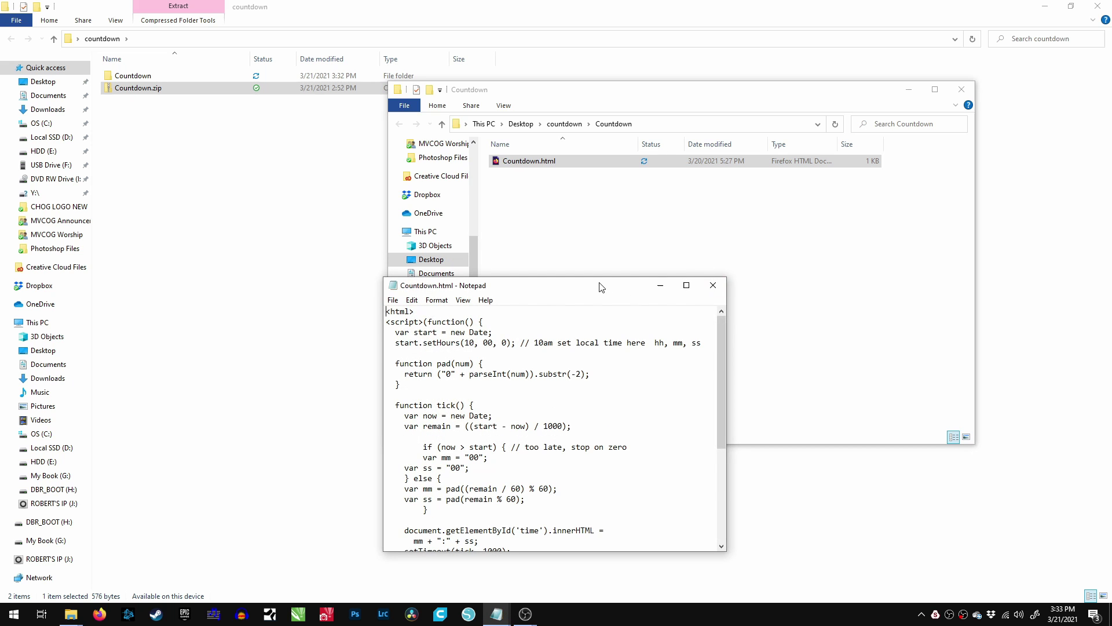
# Maximize Notepad and review the page code, including the setHours start-time line.
pyautogui.doubleClick(600, 282)
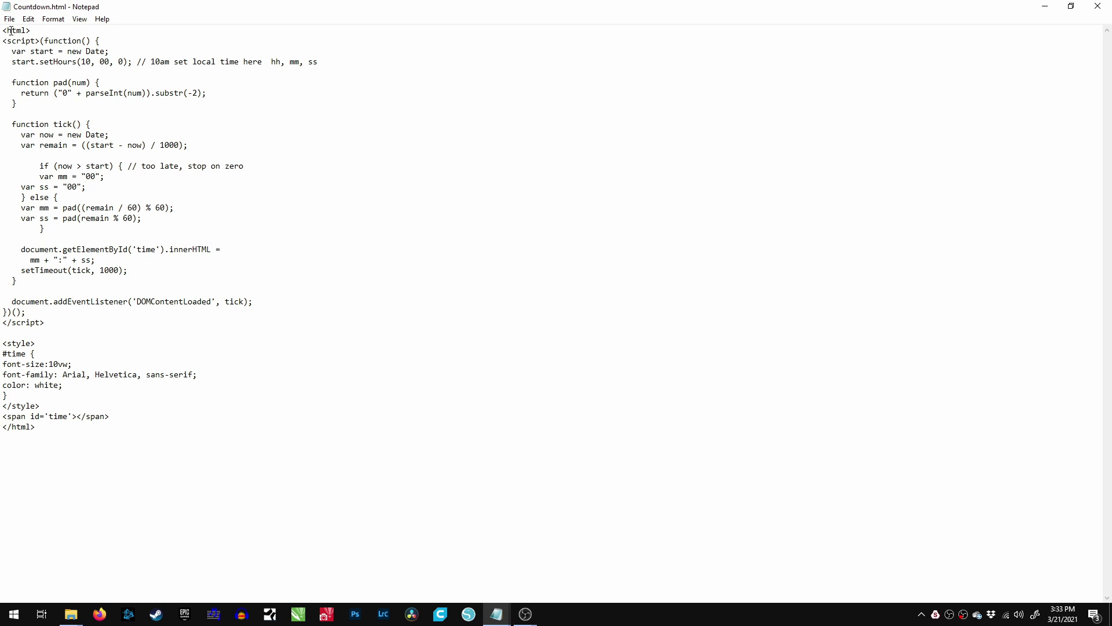
pyautogui.moveTo(2, 30); pyautogui.dragTo(263, 439)
pyautogui.click(263, 439)
pyautogui.moveTo(13, 60); pyautogui.dragTo(347, 65)
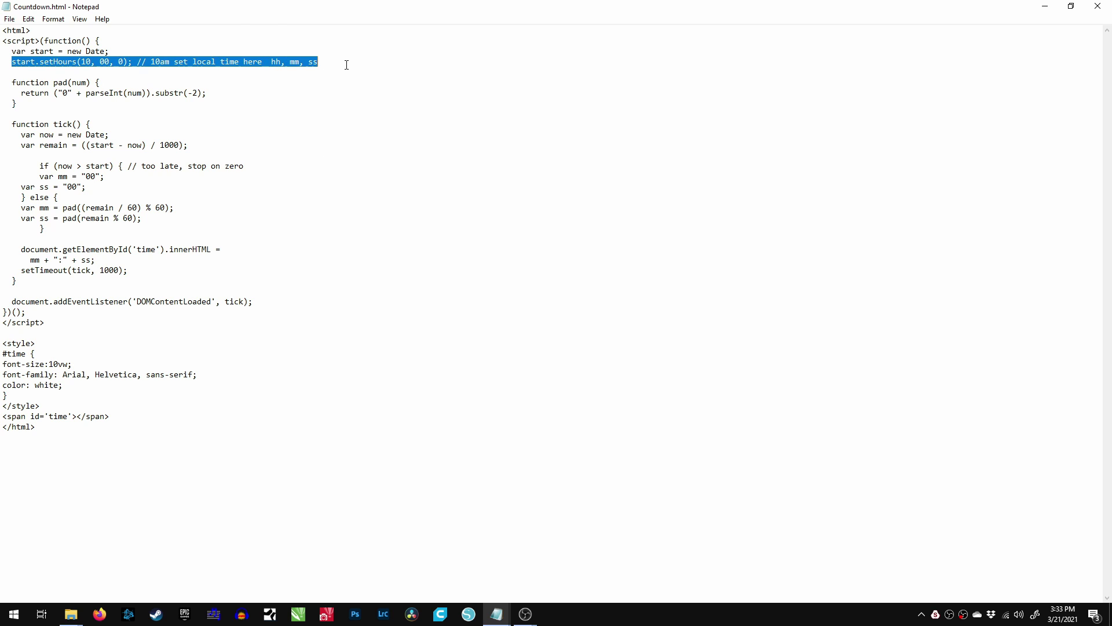
pyautogui.click(347, 65)
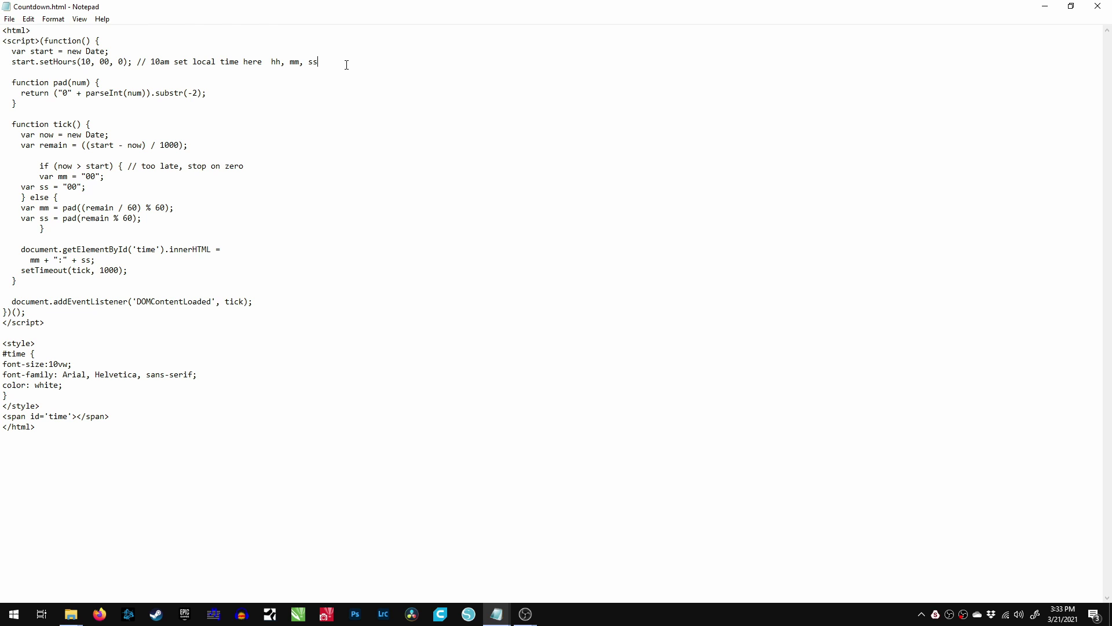
# Change the start time from setHours(10, 00, 0) to setHours(15, 36, 0) and save the file.
pyautogui.click(91, 63)
pyautogui.write(',')
pyautogui.press('Delete')
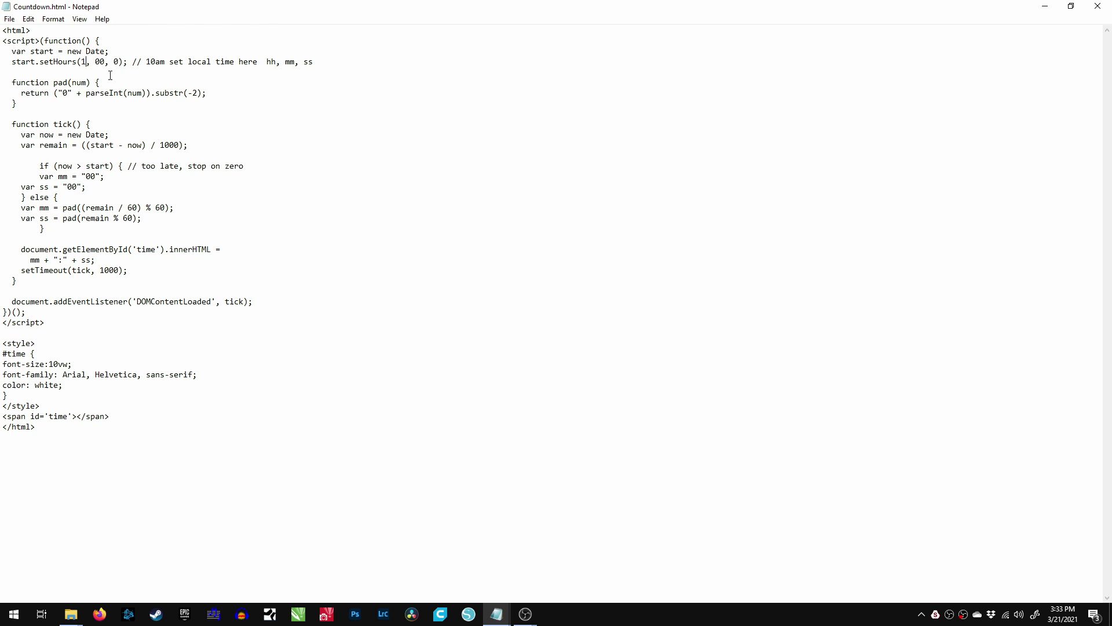
pyautogui.write('5')
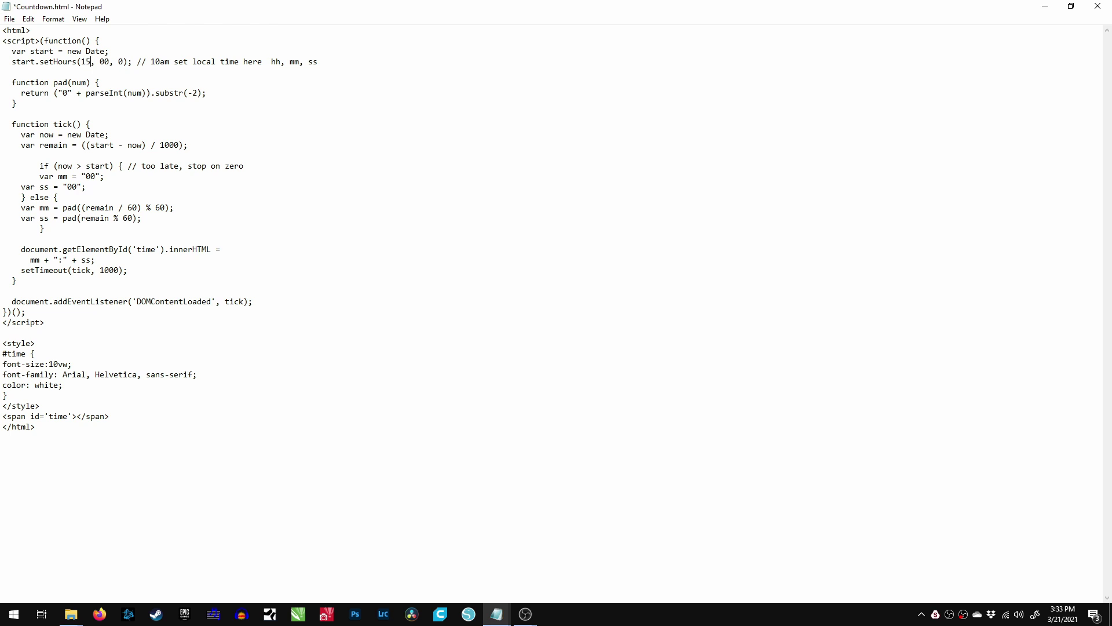
pyautogui.doubleClick(103, 62)
pyautogui.press('Delete')
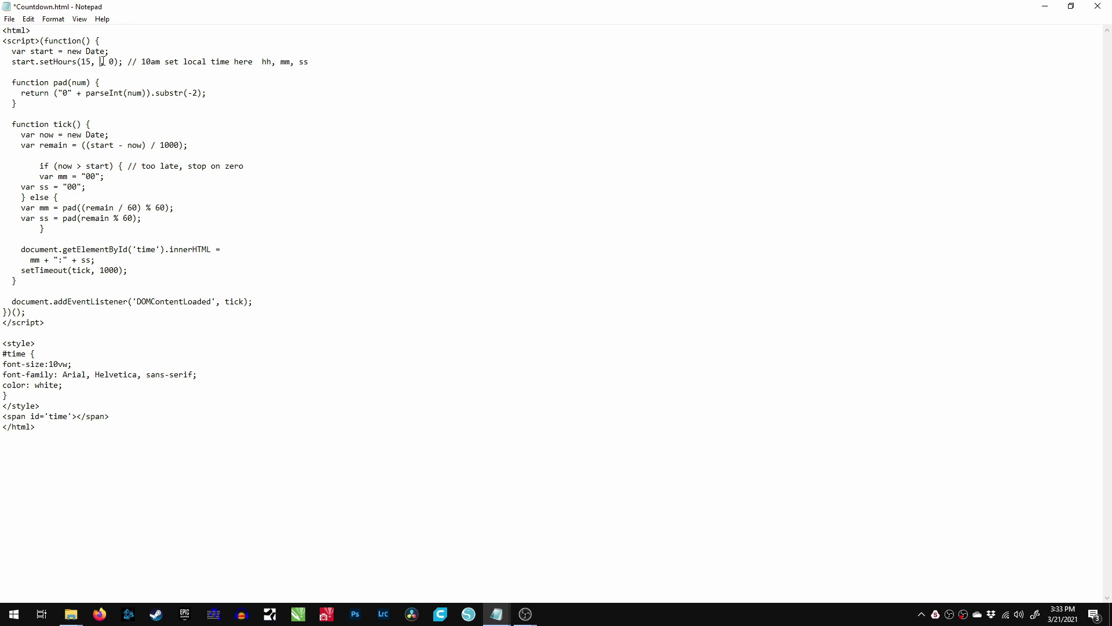
pyautogui.write('36')
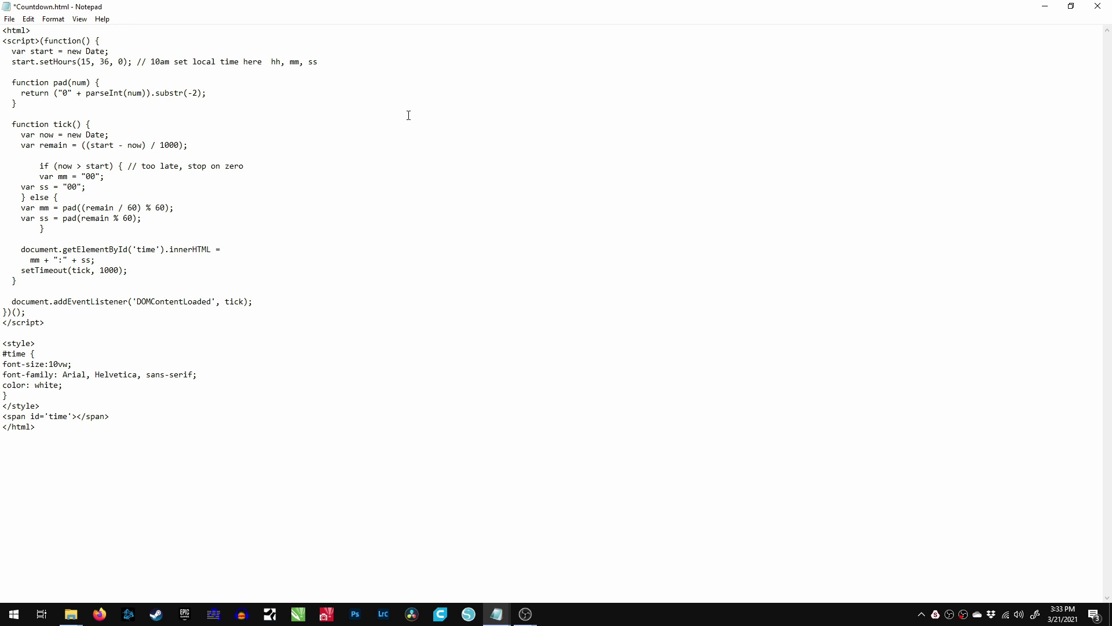
pyautogui.doubleClick(88, 60)
pyautogui.click(88, 60)
pyautogui.click(10, 19)
pyautogui.click(27, 70)
# Bring OBS forward, Cut the plain slide to Program, and open the Add Source list.
pyautogui.moveTo(526, 614)
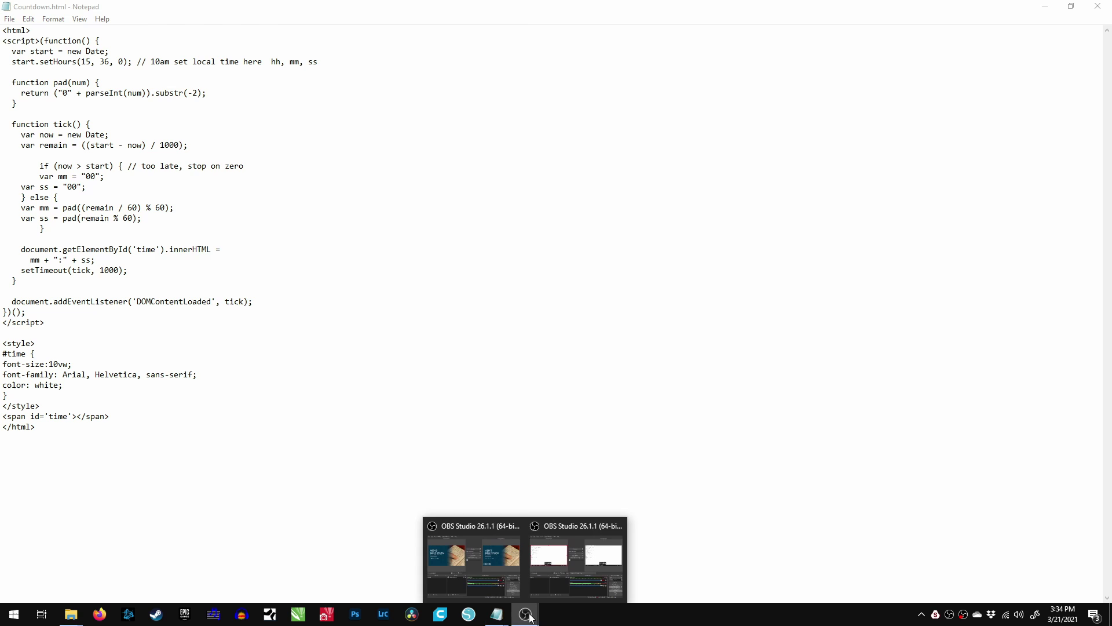
pyautogui.click(474, 552)
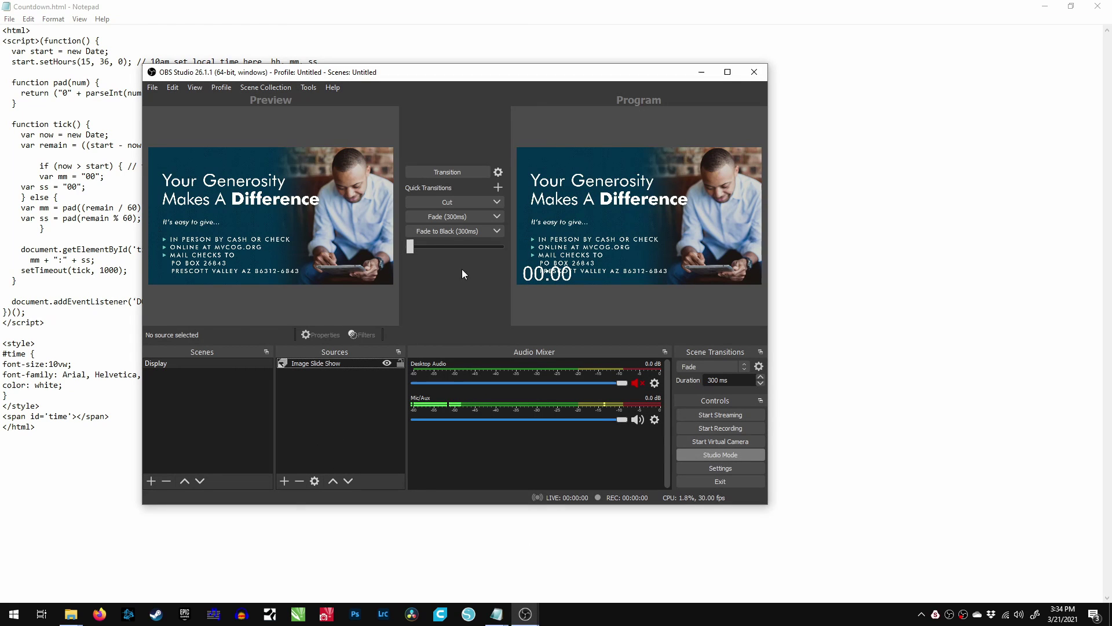
pyautogui.click(454, 200)
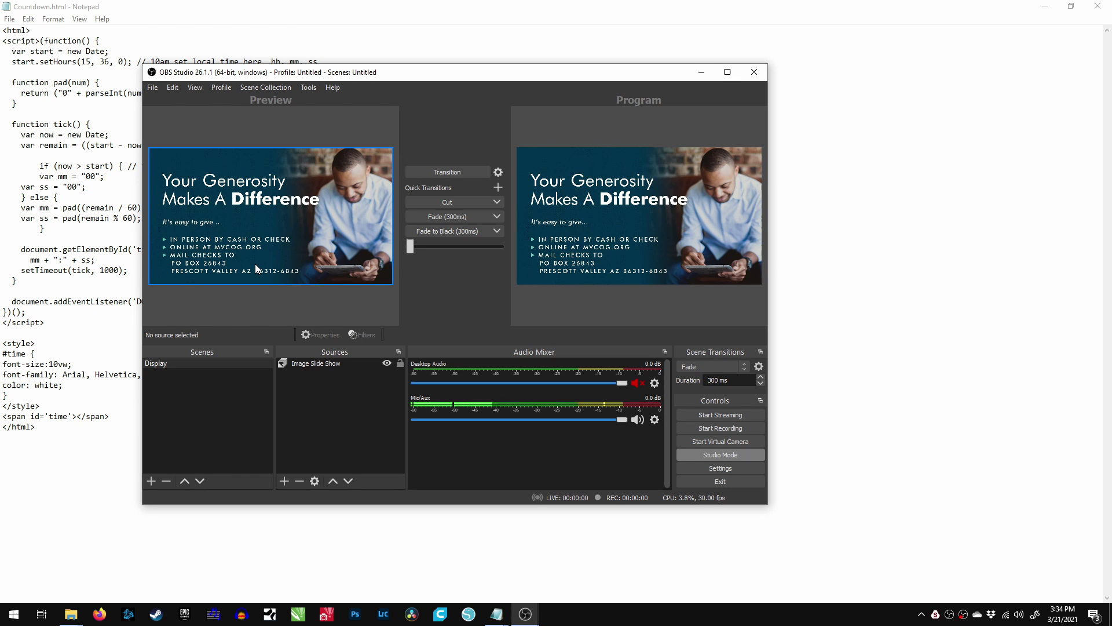
pyautogui.click(288, 480)
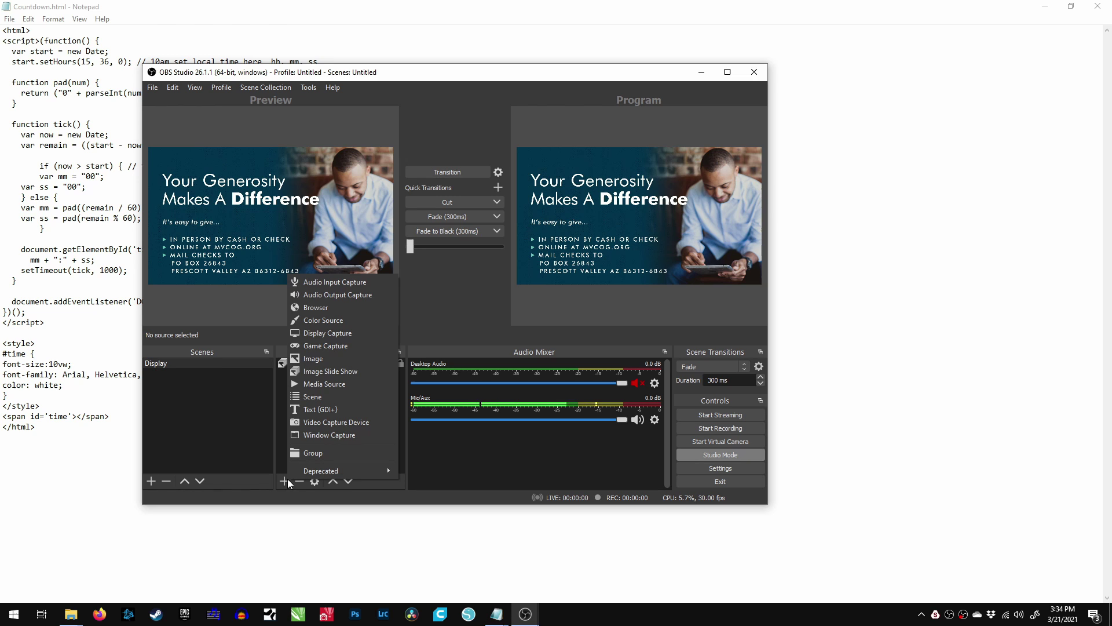
# Add a Browser source named 'Countdown'.
pyautogui.click(323, 308)
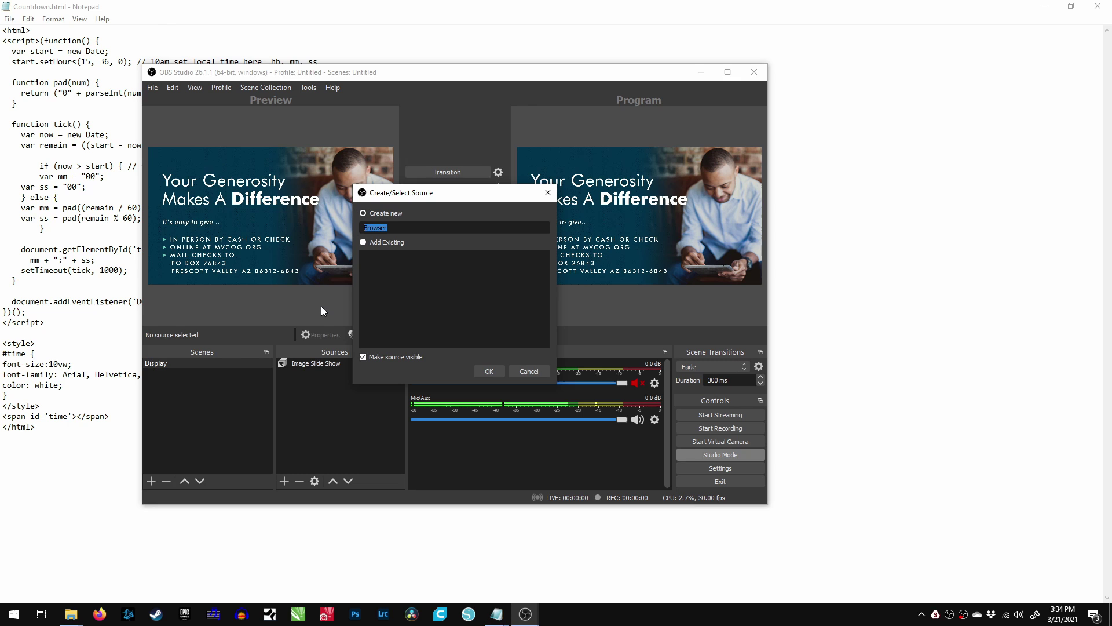
pyautogui.write('Countdown')
pyautogui.press('Return')
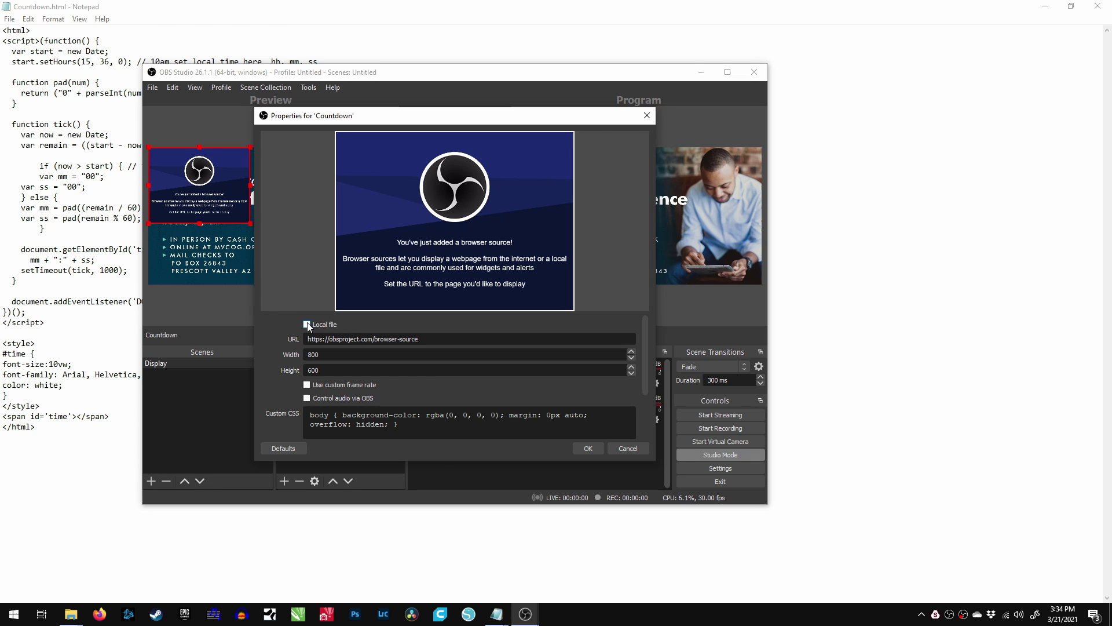
# Tick Local file and choose Desktop\countdown\Countdown\Countdown.html as the source file.
pyautogui.click(307, 325)
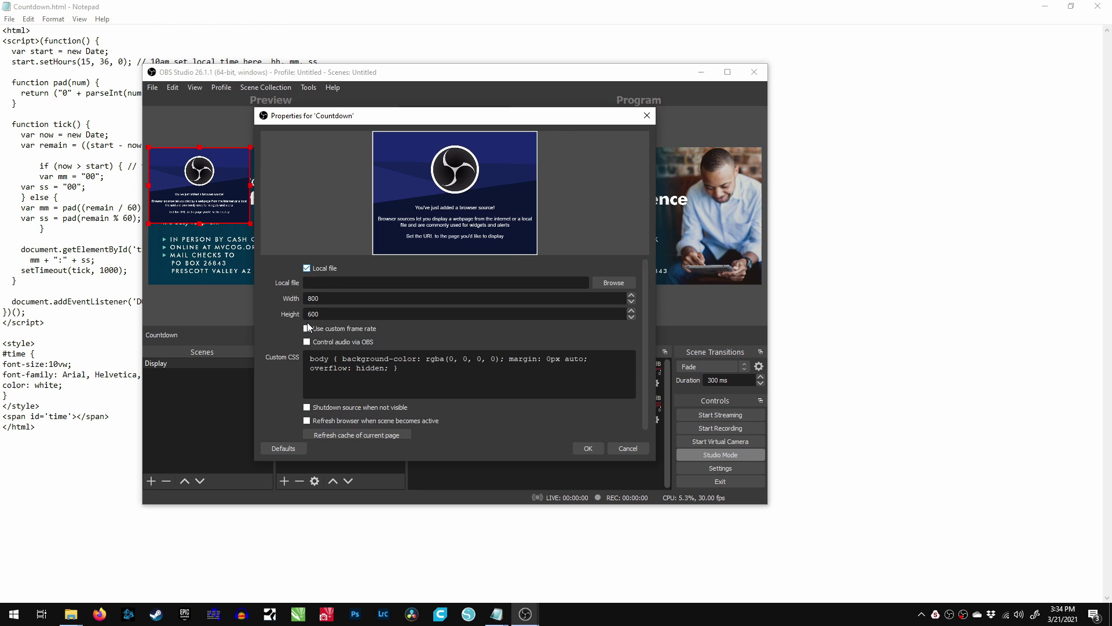
pyautogui.click(613, 284)
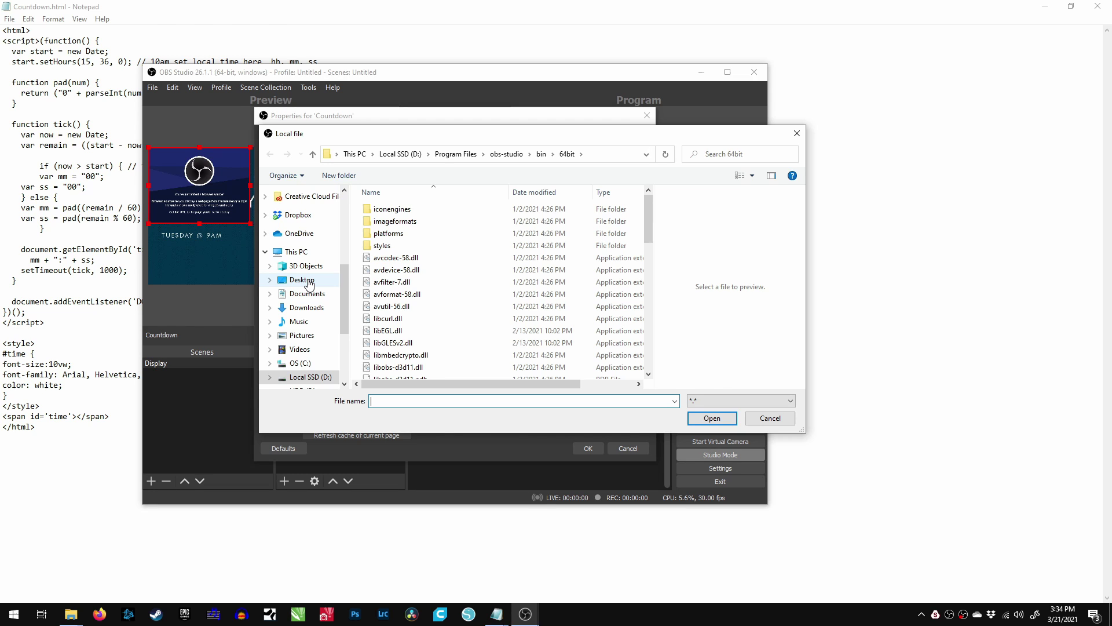
pyautogui.click(309, 283)
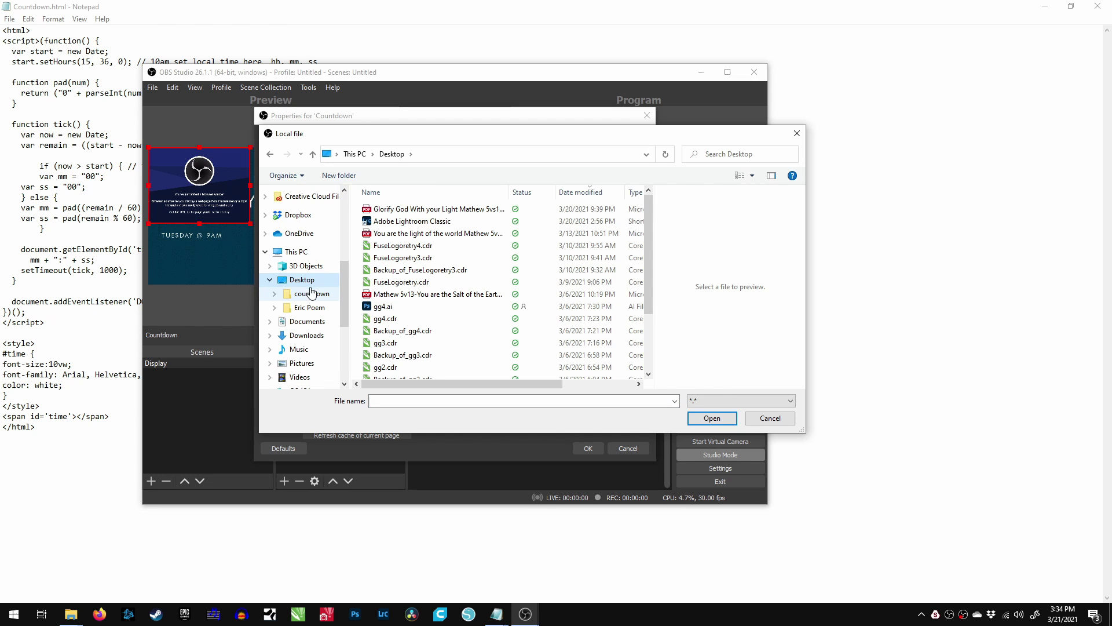
pyautogui.click(312, 295)
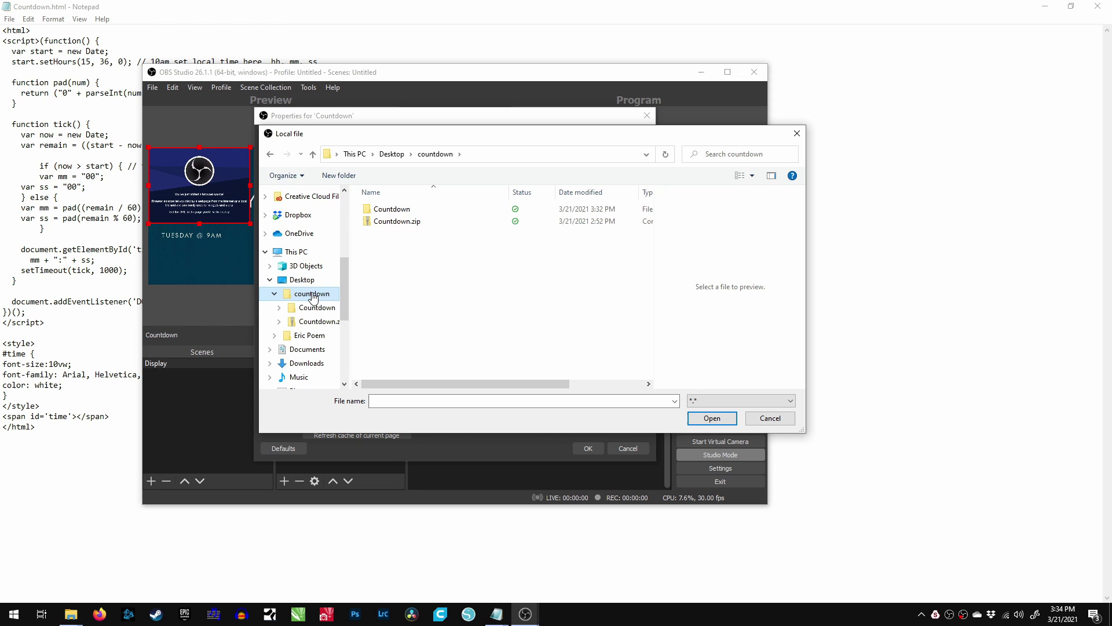
pyautogui.click(317, 310)
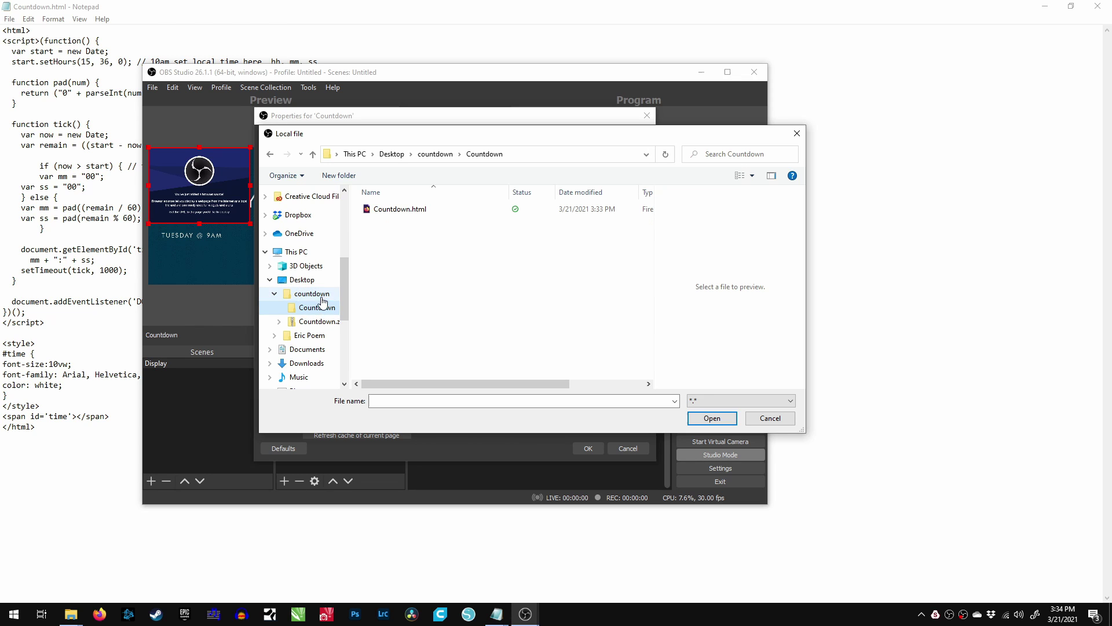
pyautogui.click(405, 209)
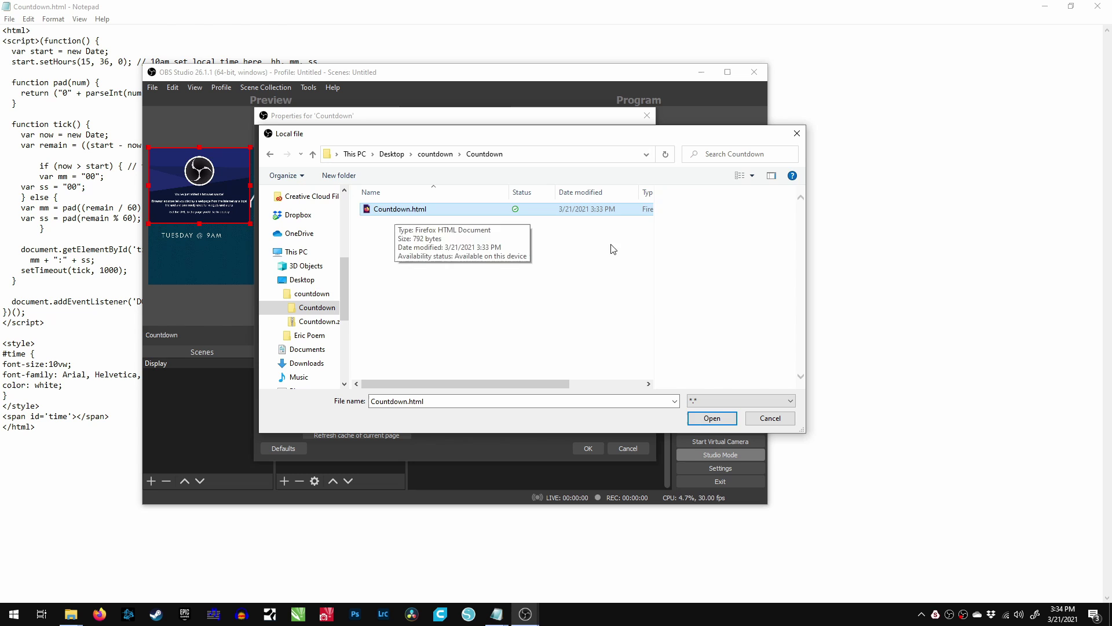
pyautogui.click(716, 420)
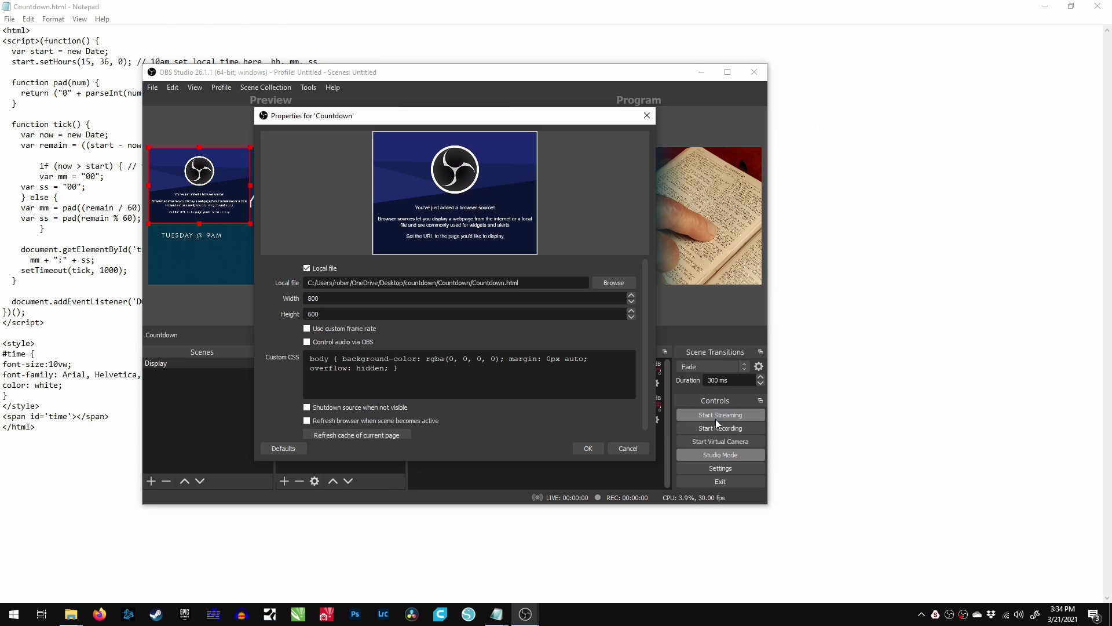
# Set the source to 1920×1080, enable shutdown-when-hidden and refresh-on-scene-active, and apply.
pyautogui.doubleClick(333, 297)
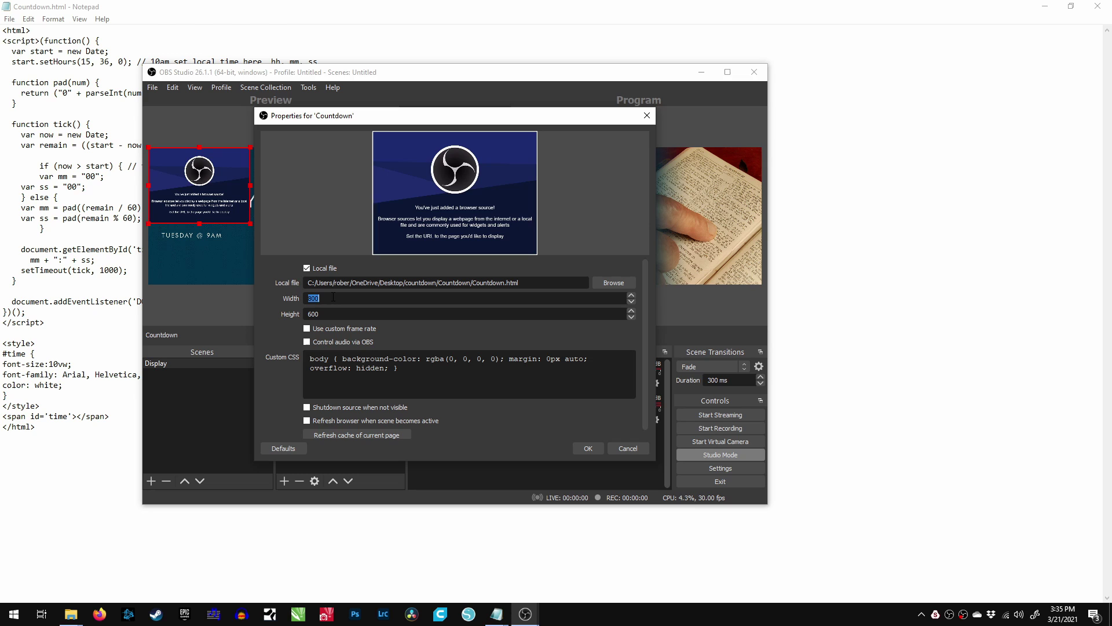
pyautogui.write('1920')
pyautogui.press('Tab')
pyautogui.write('1080')
pyautogui.click(307, 407)
pyautogui.click(308, 421)
pyautogui.moveTo(645, 419); pyautogui.dragTo(648, 426)
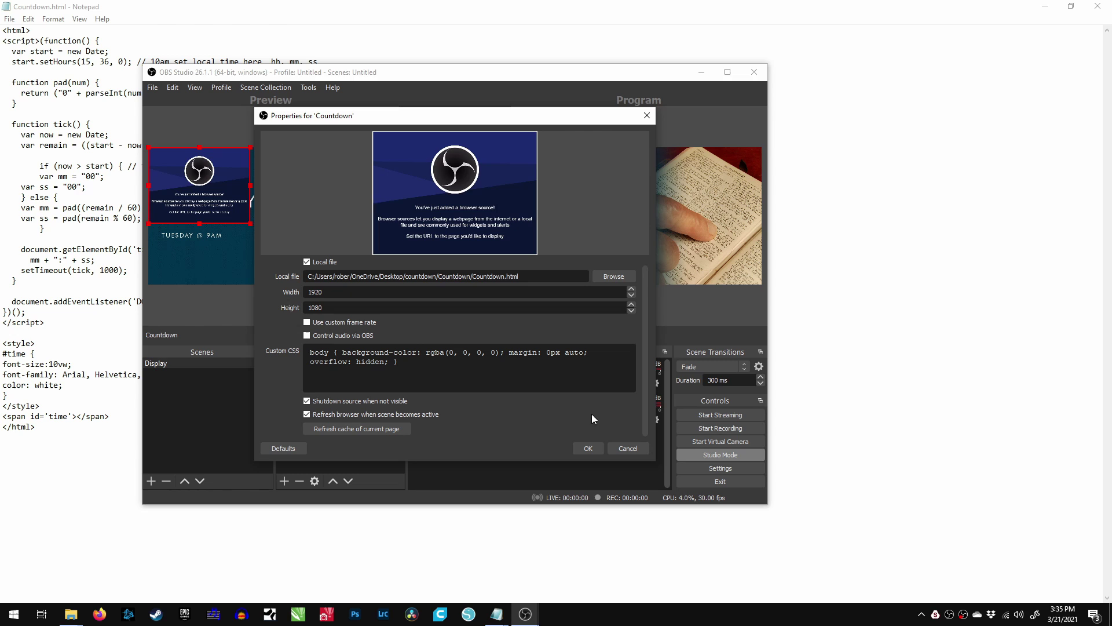
pyautogui.click(588, 448)
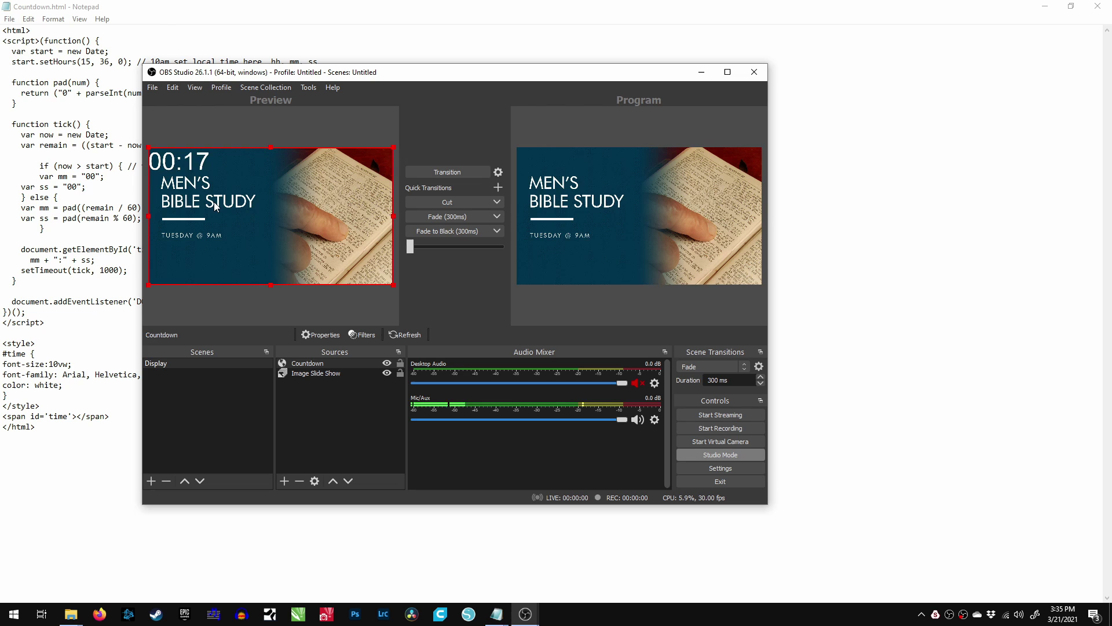
# Bring the Notepad window with Countdown.html's code back in front of OBS.
pyautogui.click(54, 365)
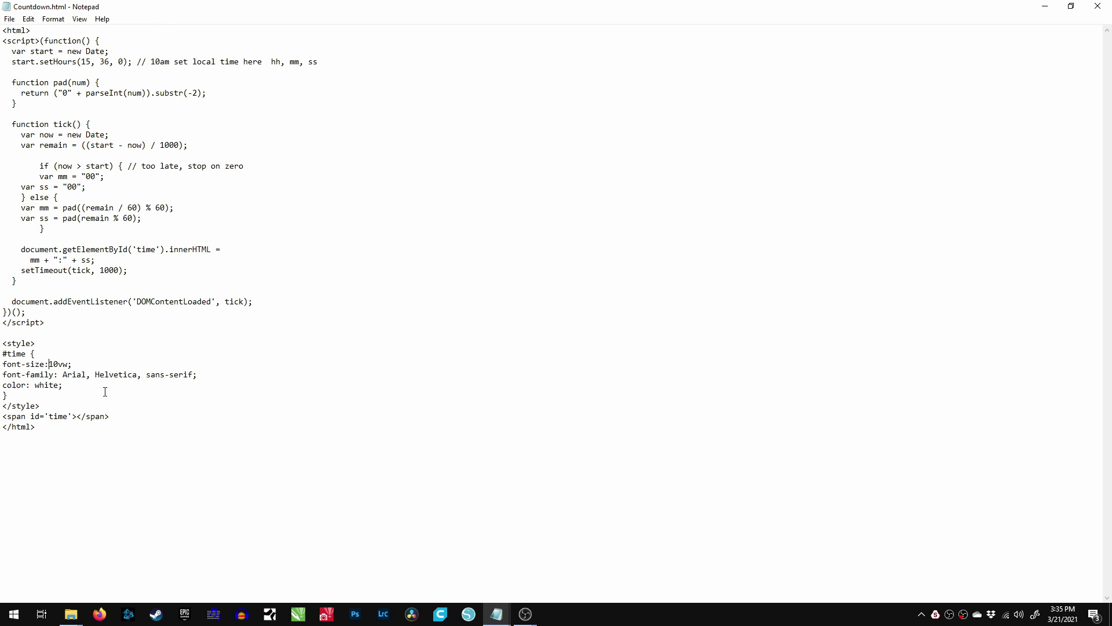
# Change the #time font-size from 10vw to 20vw and save Countdown.html.
pyautogui.press('Delete')
pyautogui.press('Delete')
pyautogui.write('20')
pyautogui.click(9, 18)
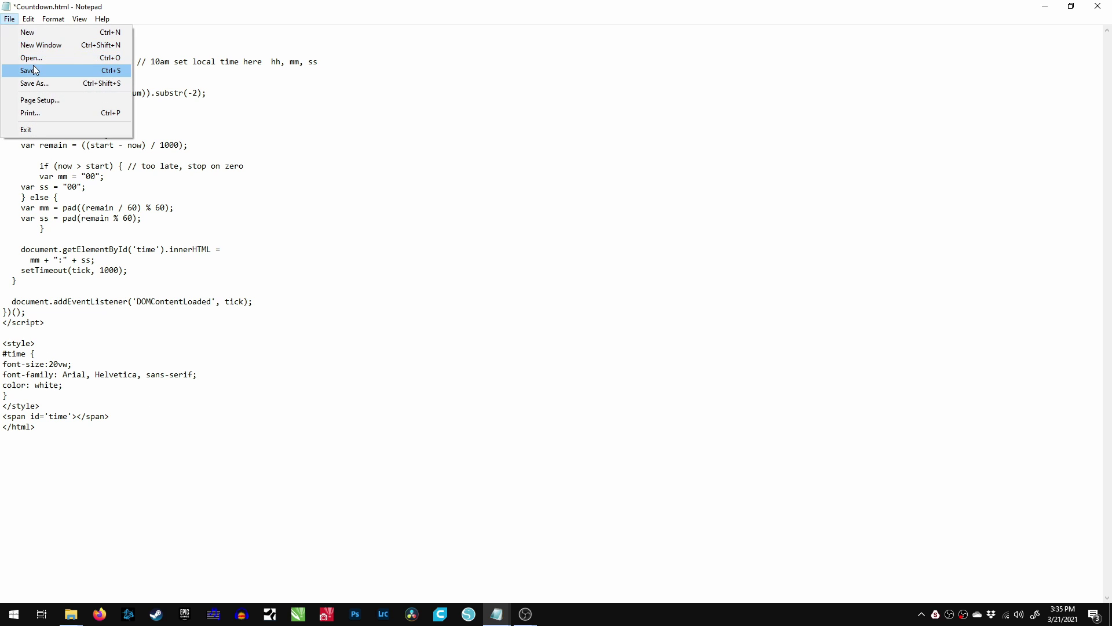
pyautogui.click(45, 67)
pyautogui.click(530, 613)
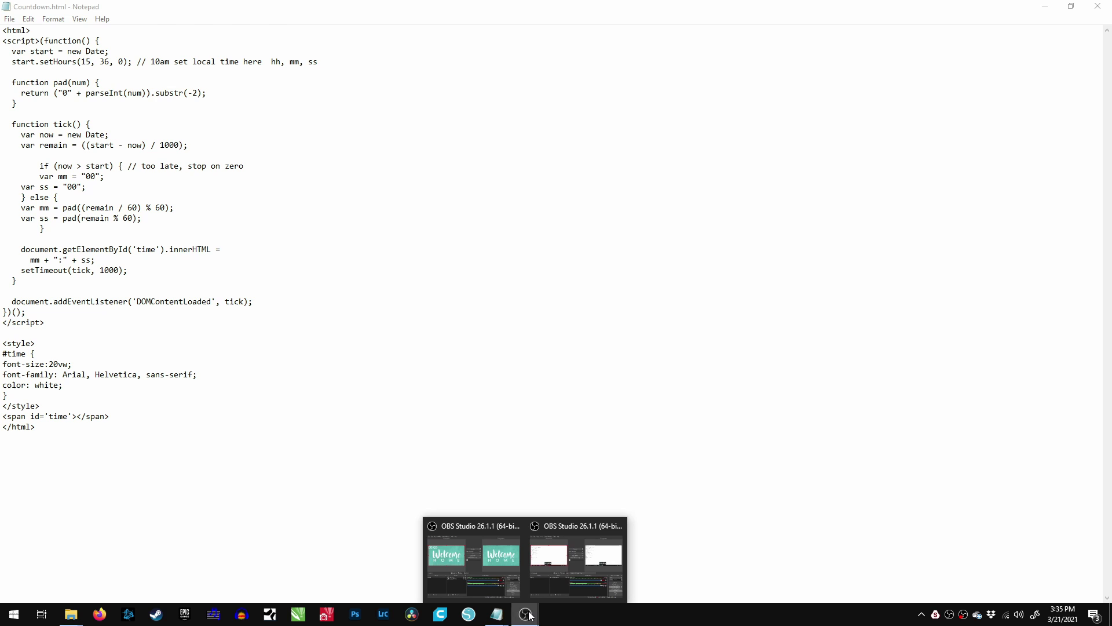
# Refresh the Countdown source in OBS to show the larger timer, then return to Notepad.
pyautogui.click(463, 562)
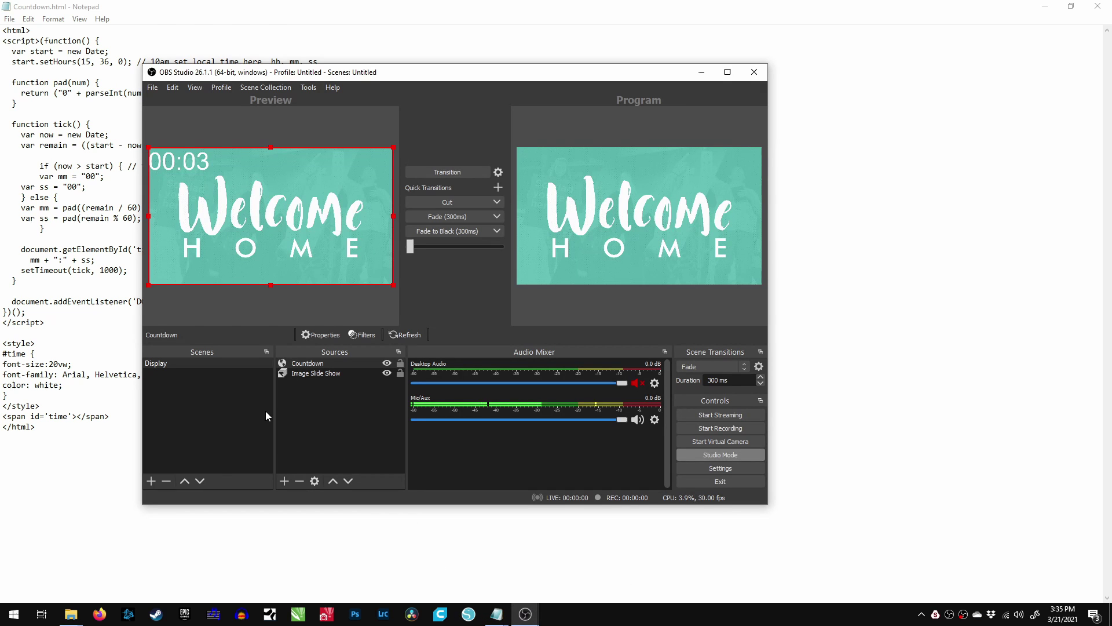
pyautogui.click(296, 365)
pyautogui.click(410, 335)
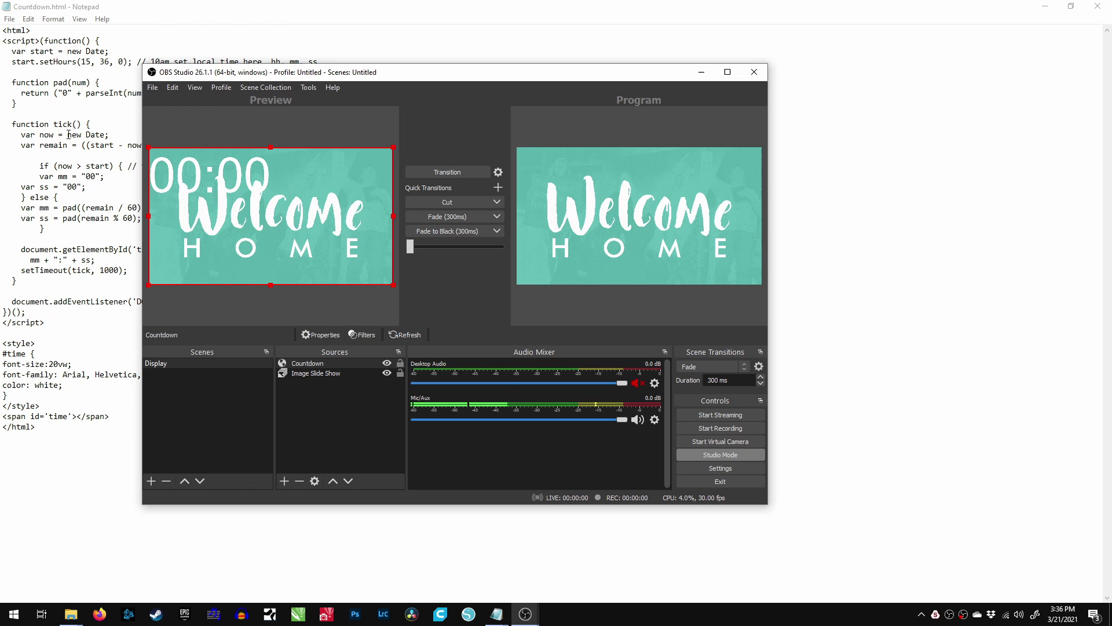
pyautogui.click(99, 67)
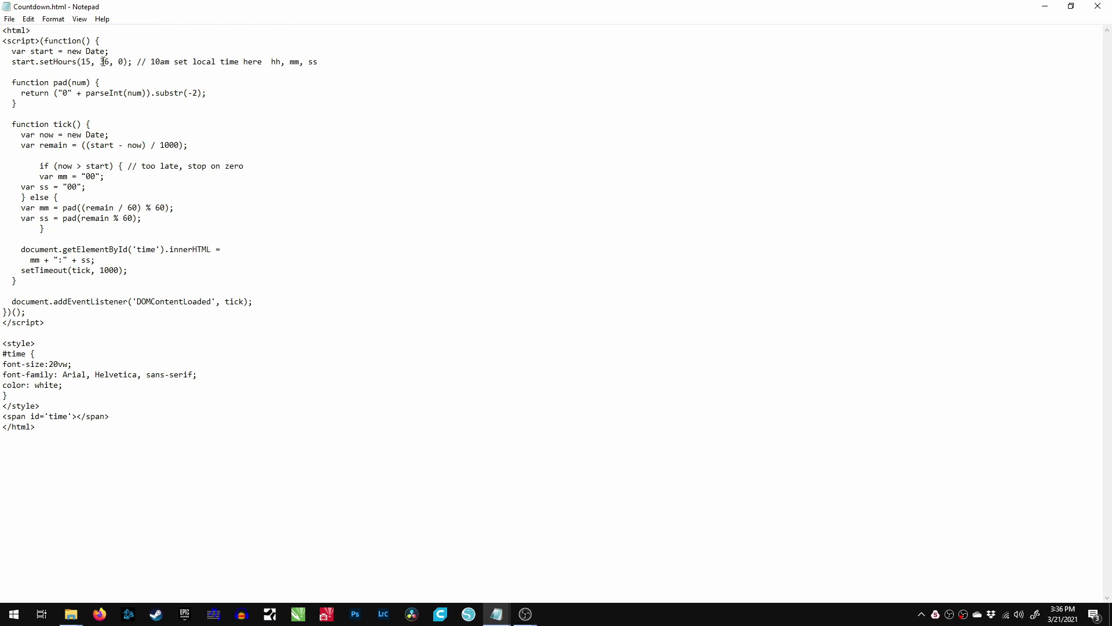
# Change setHours(15, 36, 0) to setHours(16, 30, 0) in Countdown.html and save the file.
pyautogui.press('BackSpace')
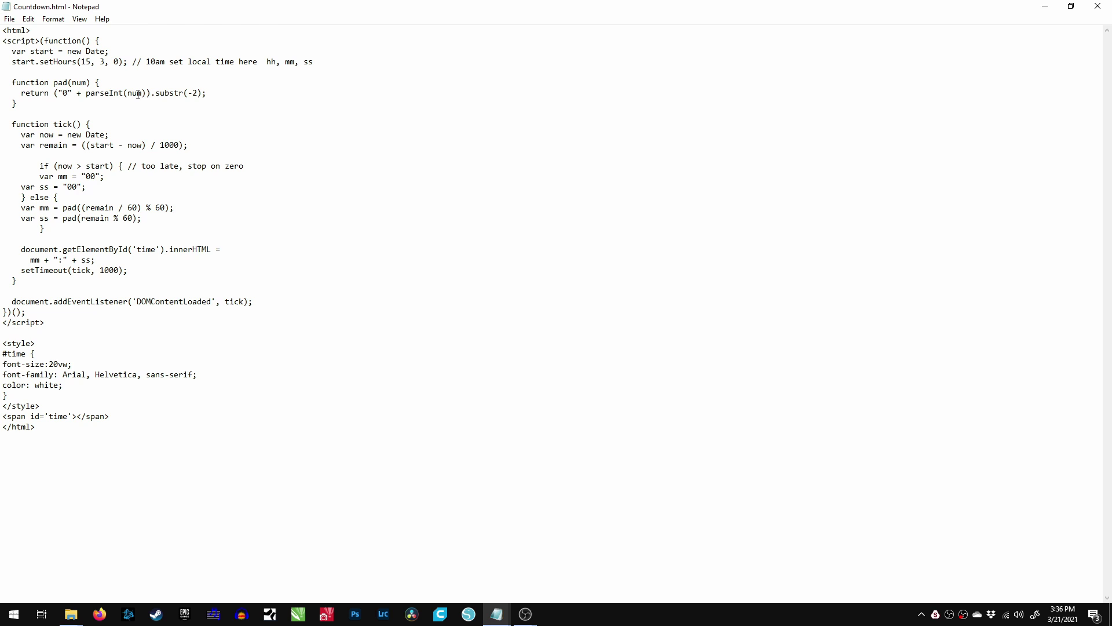
pyautogui.write('0')
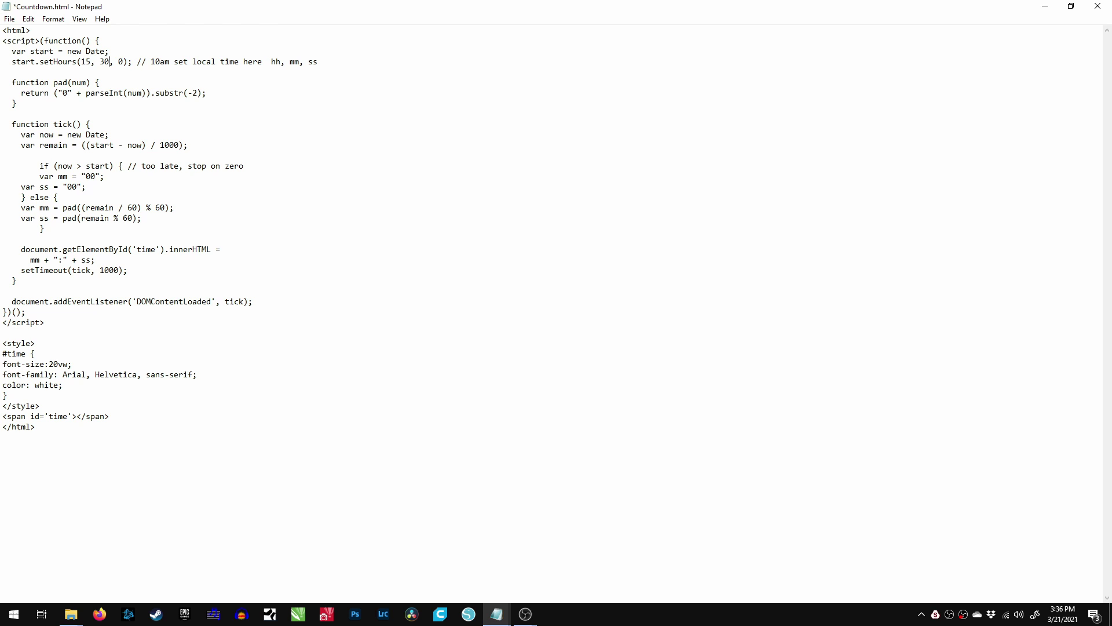
pyautogui.press('BackSpace')
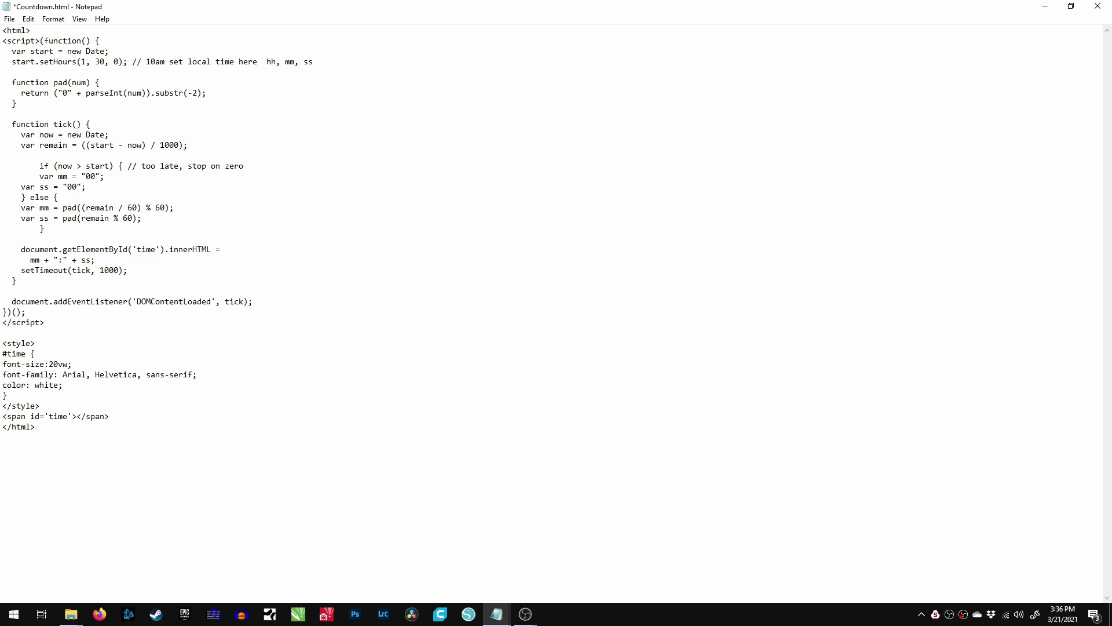
pyautogui.write('4')
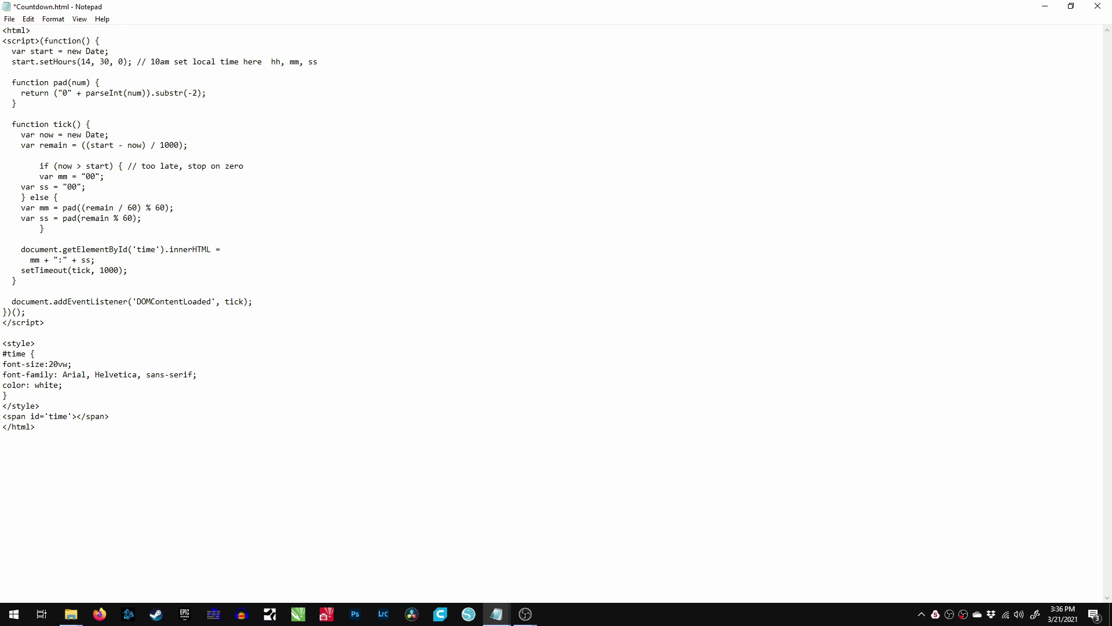
pyautogui.press('BackSpace')
pyautogui.write('6')
pyautogui.click(10, 19)
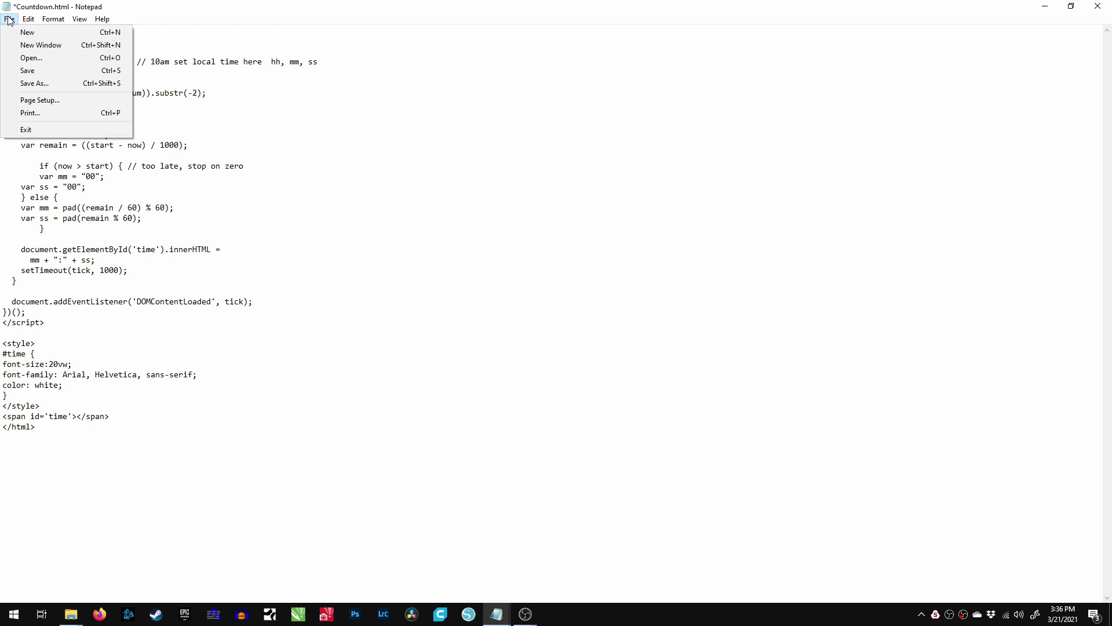
pyautogui.click(33, 72)
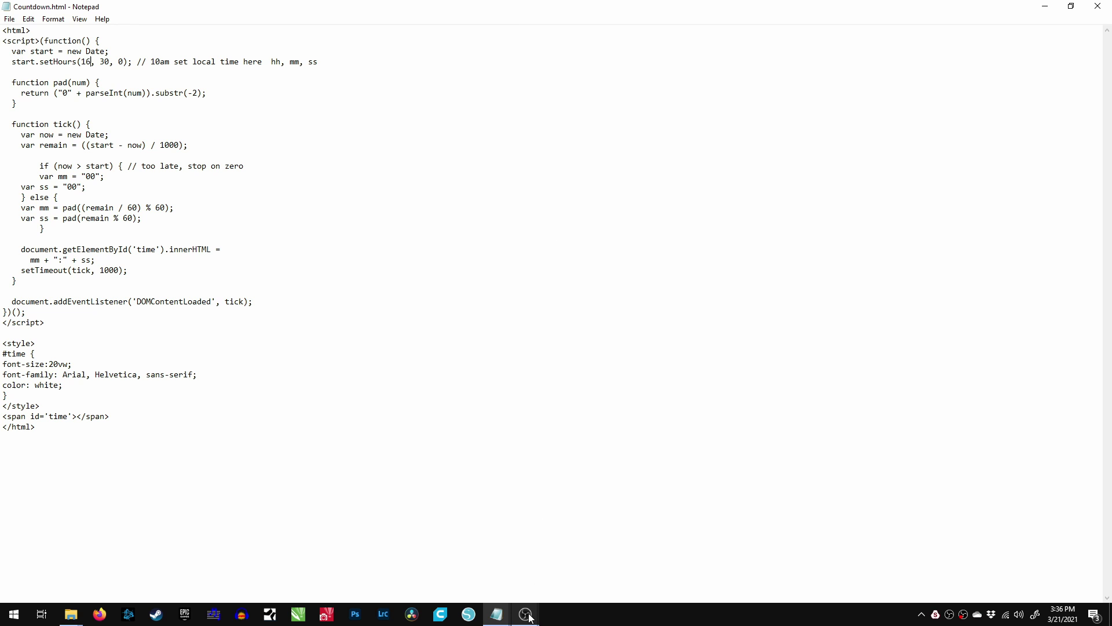
# Refresh the Countdown source in OBS so it counts toward 16:30.
pyautogui.moveTo(529, 617)
pyautogui.click(482, 573)
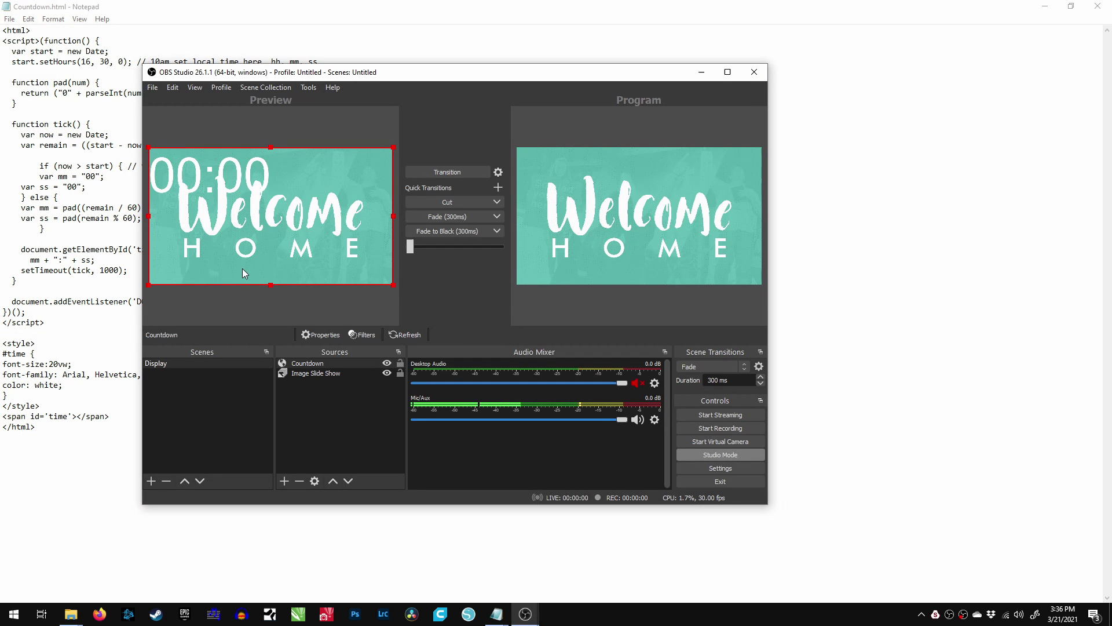
pyautogui.click(409, 335)
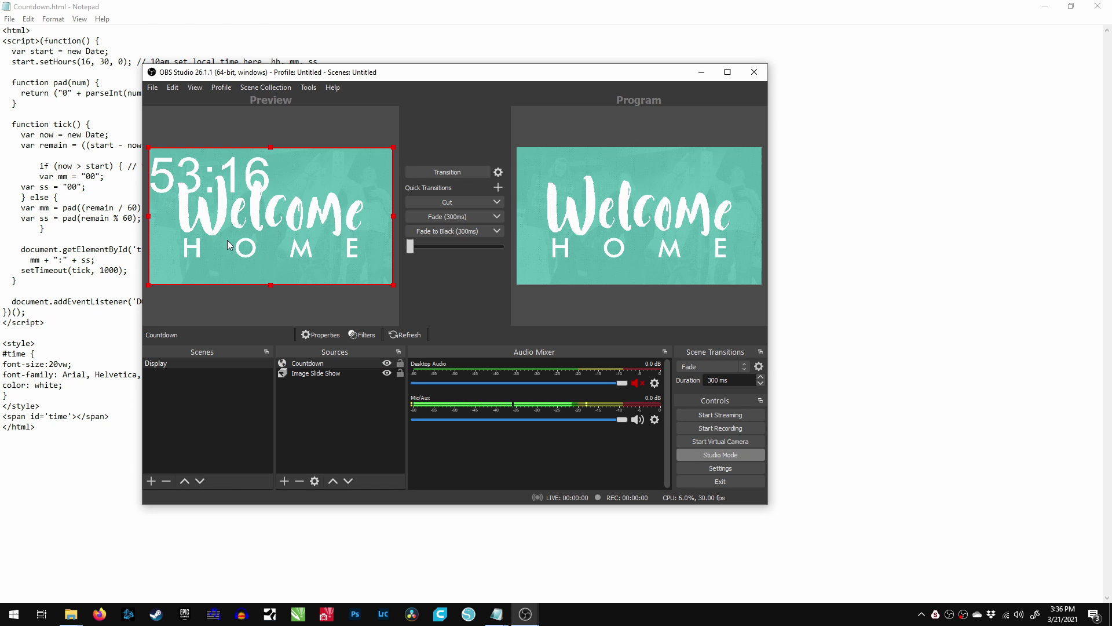
# Scale the countdown down and settle it in the bottom-left corner of the Bible Study slide.
pyautogui.moveTo(149, 147); pyautogui.dragTo(191, 282)
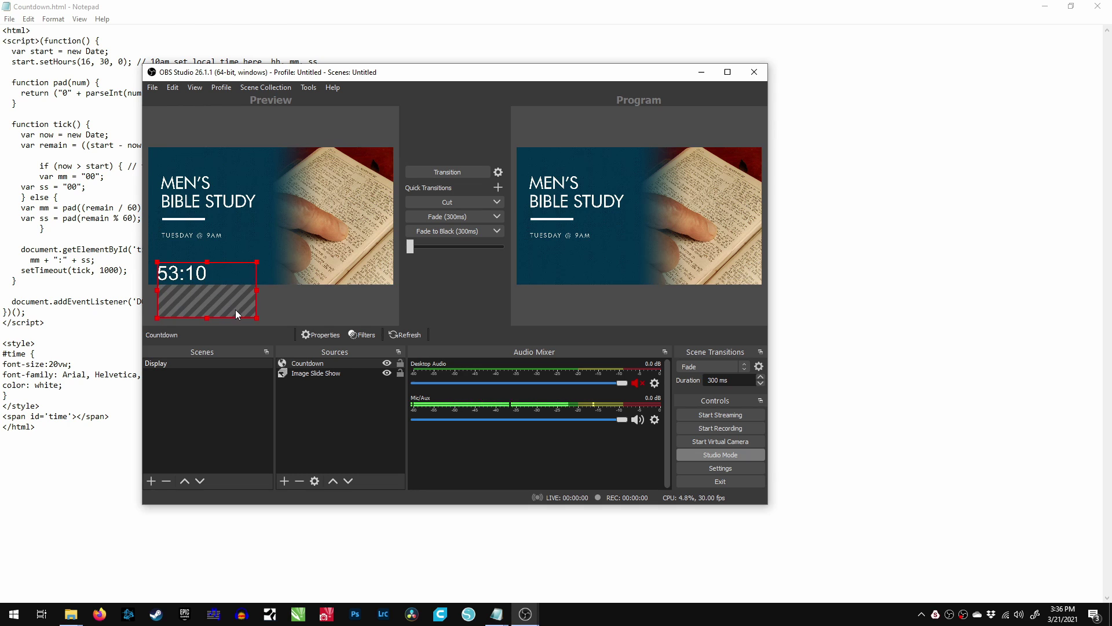
pyautogui.moveTo(257, 317); pyautogui.dragTo(230, 304)
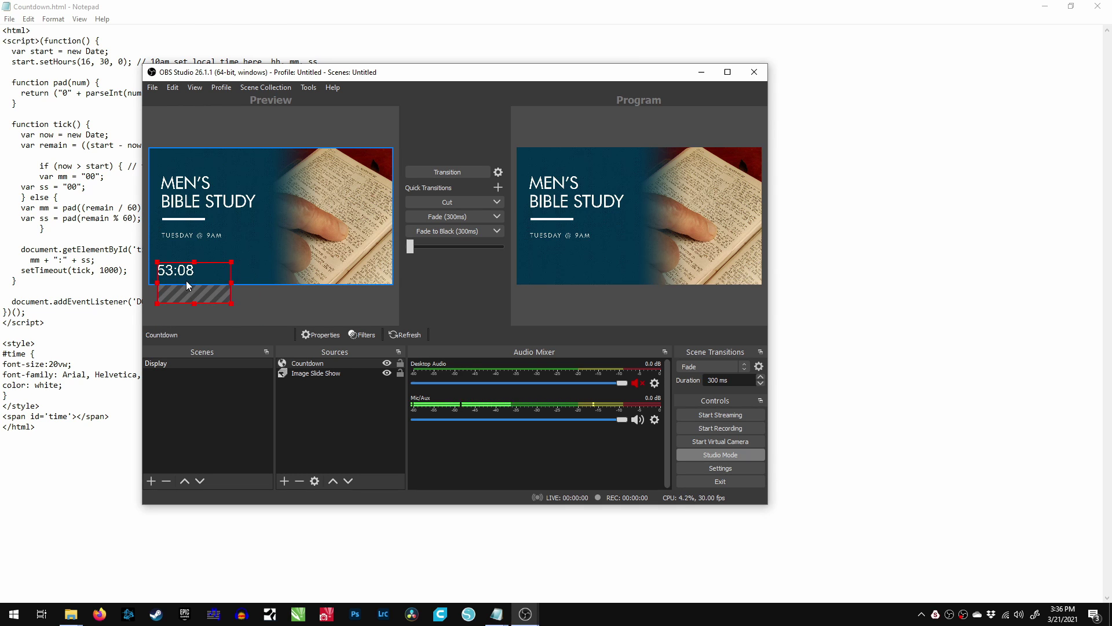
pyautogui.moveTo(187, 271); pyautogui.dragTo(189, 275)
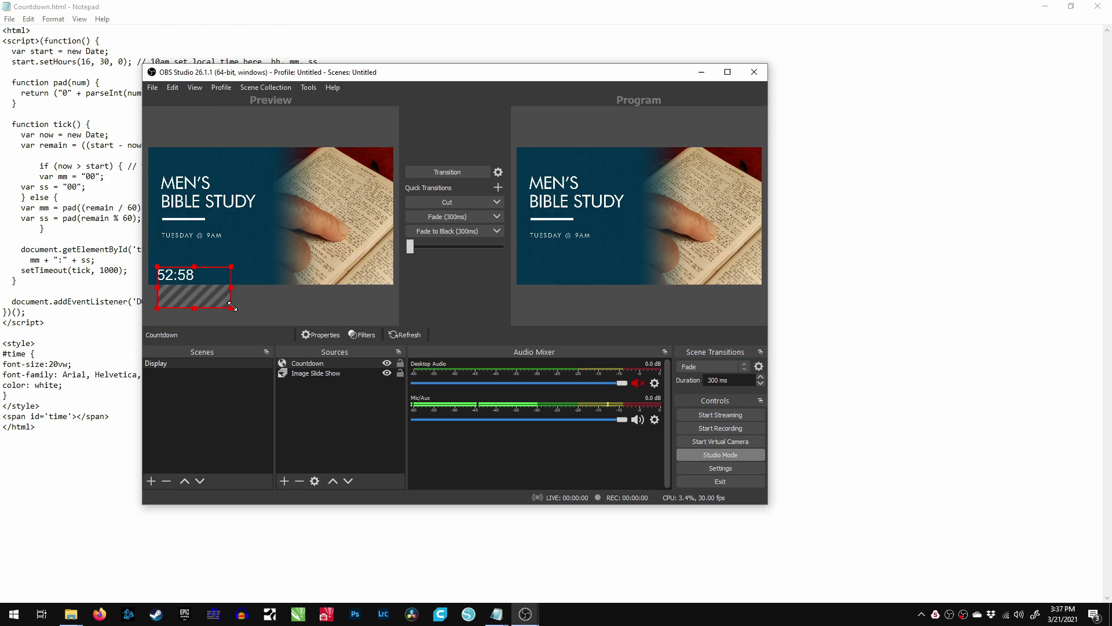
pyautogui.moveTo(232, 307); pyautogui.dragTo(224, 303)
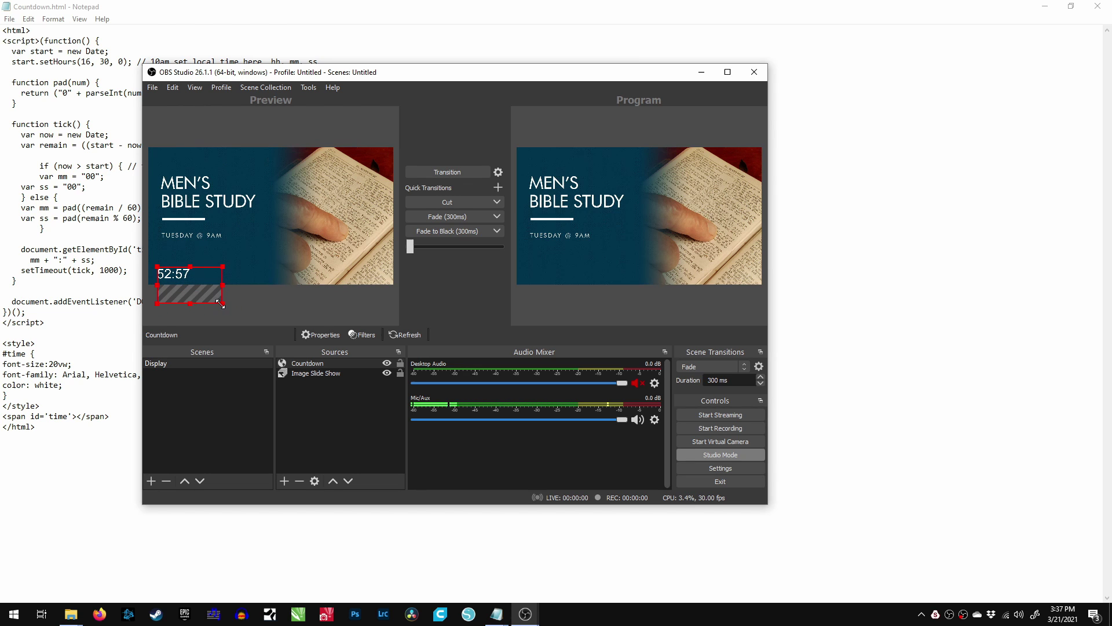
pyautogui.moveTo(183, 273)
pyautogui.mouseDown()
pyautogui.moveTo(174, 276)
pyautogui.moveTo(189, 274)
pyautogui.mouseUp()
# Cut the Image Slide Show scene with the countdown to Program, then bring the second OBS window forward.
pyautogui.click(190, 277)
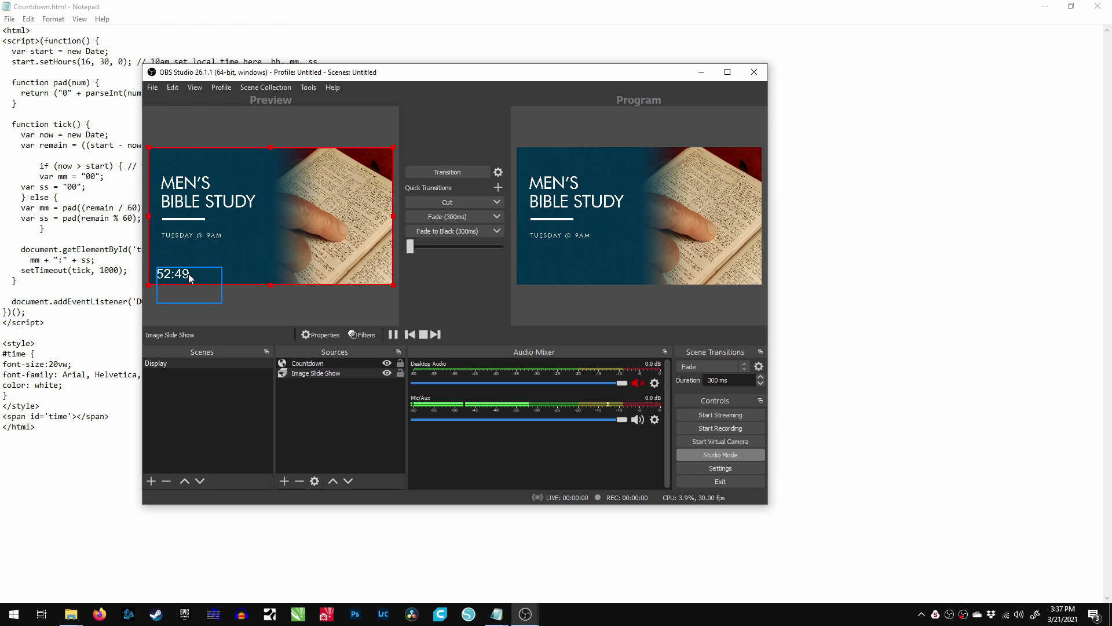
pyautogui.click(472, 203)
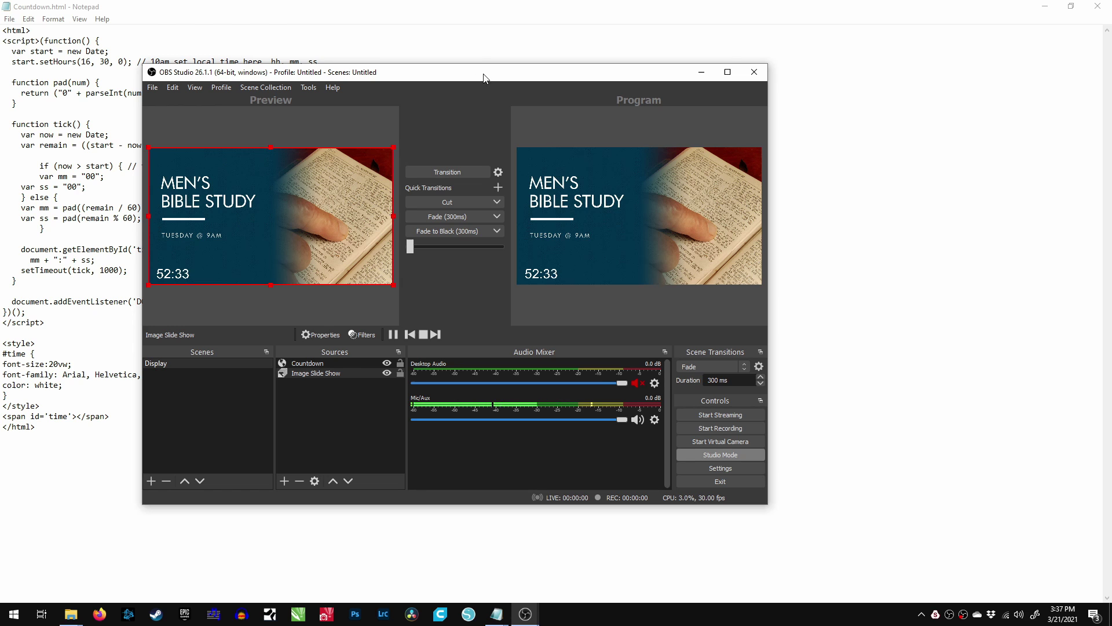
pyautogui.moveTo(472, 79); pyautogui.dragTo(629, 91)
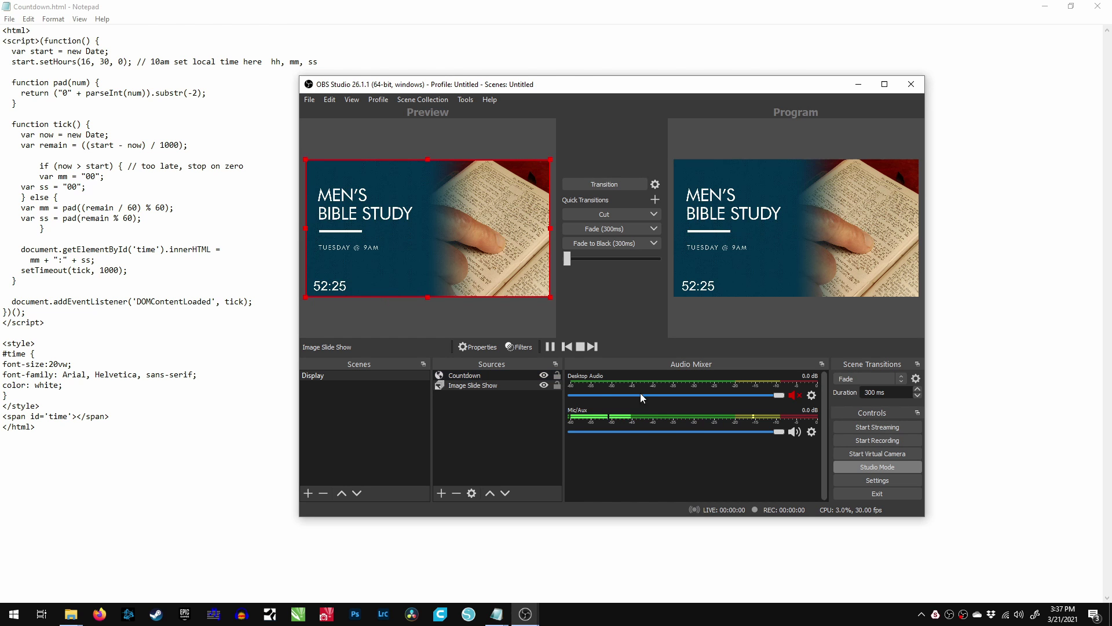
pyautogui.moveTo(525, 614)
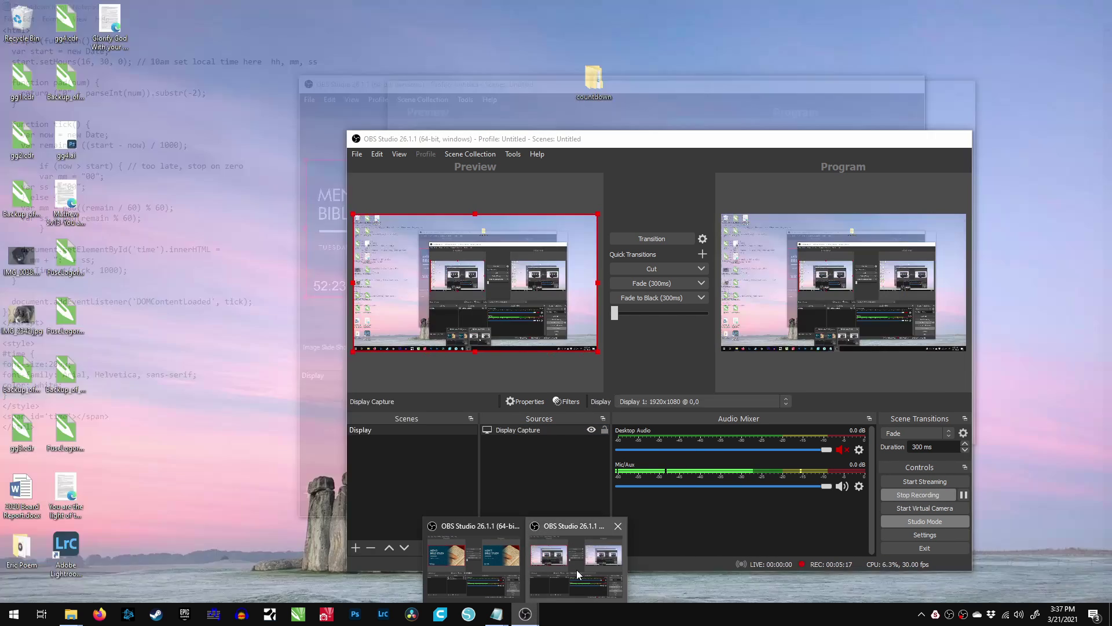
pyautogui.click(575, 569)
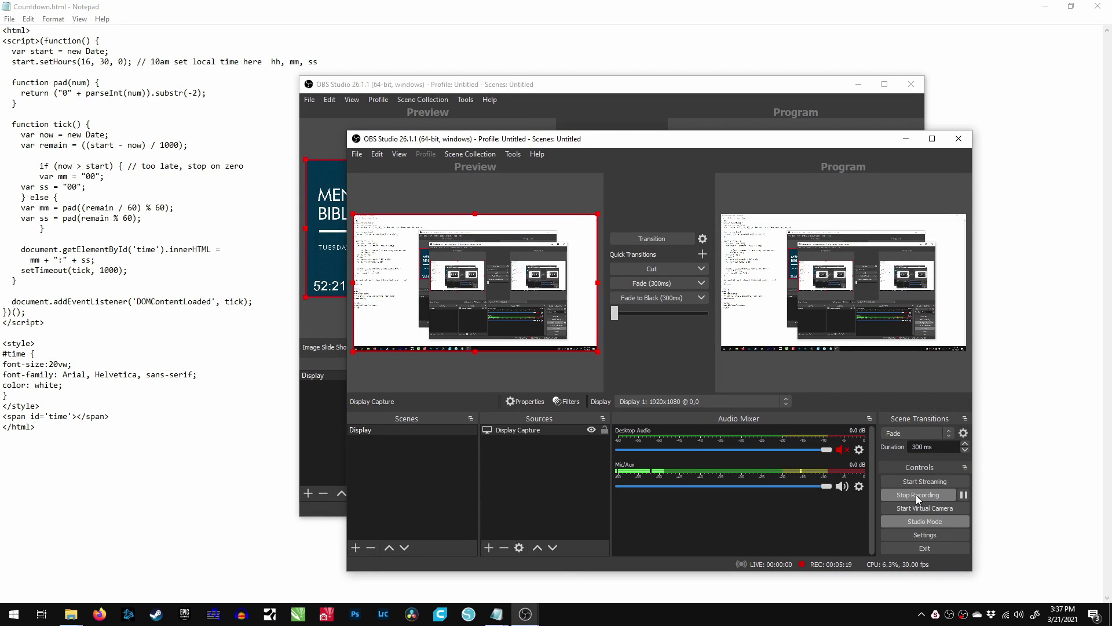